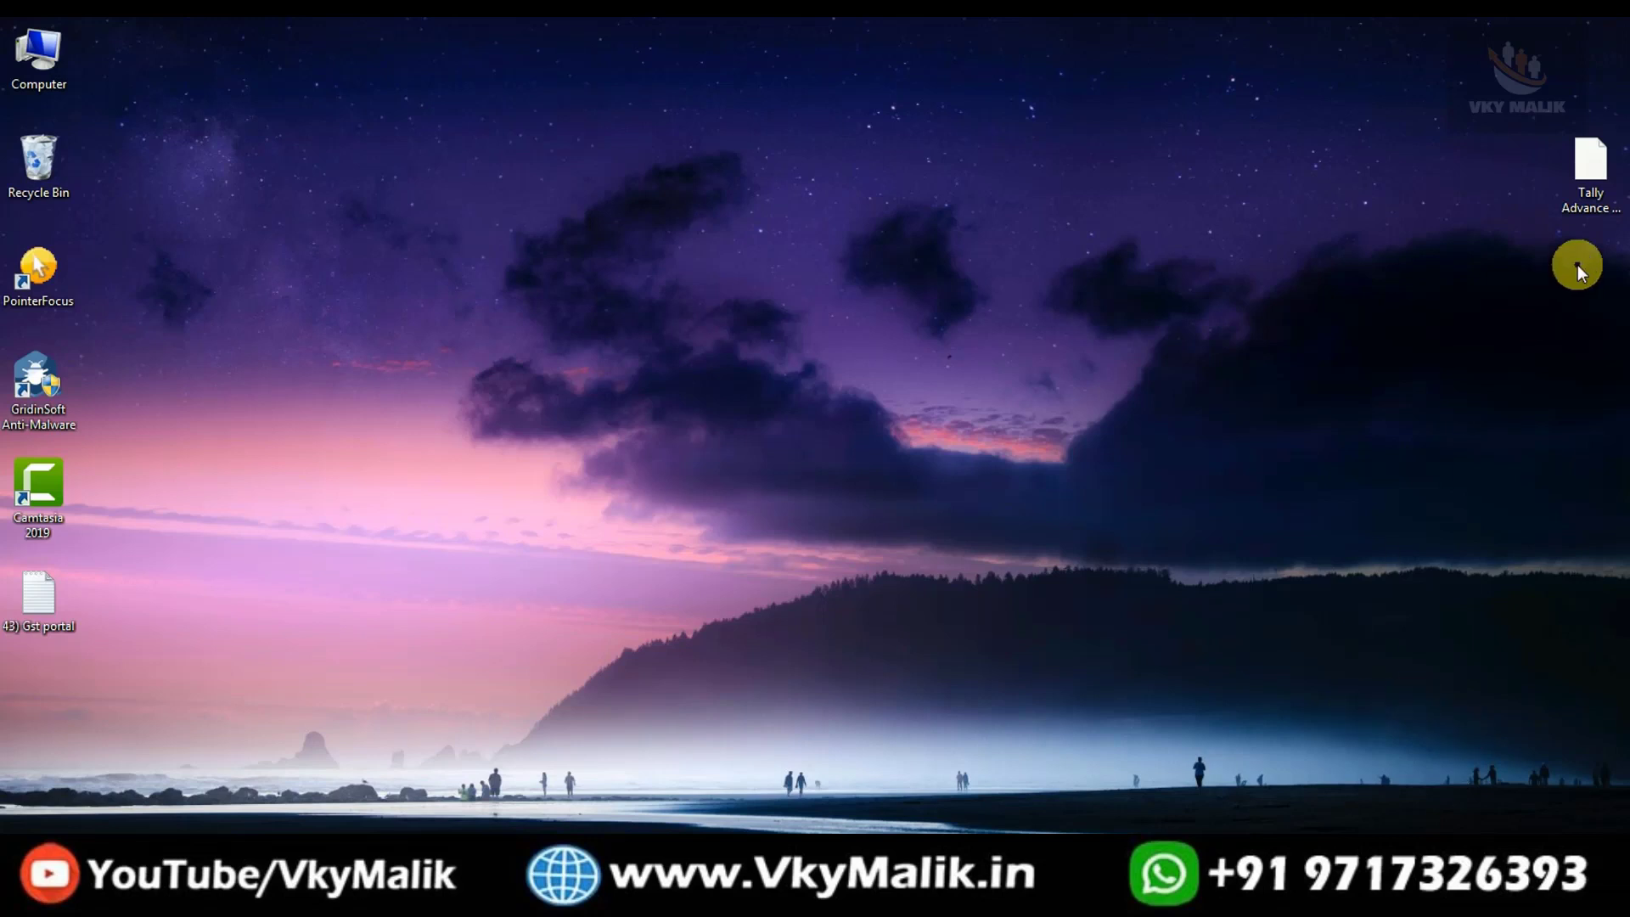
Copy the full file path of Tally Advance Dashboard TDL File.tcp from the security details in its properties
click(1567, 199)
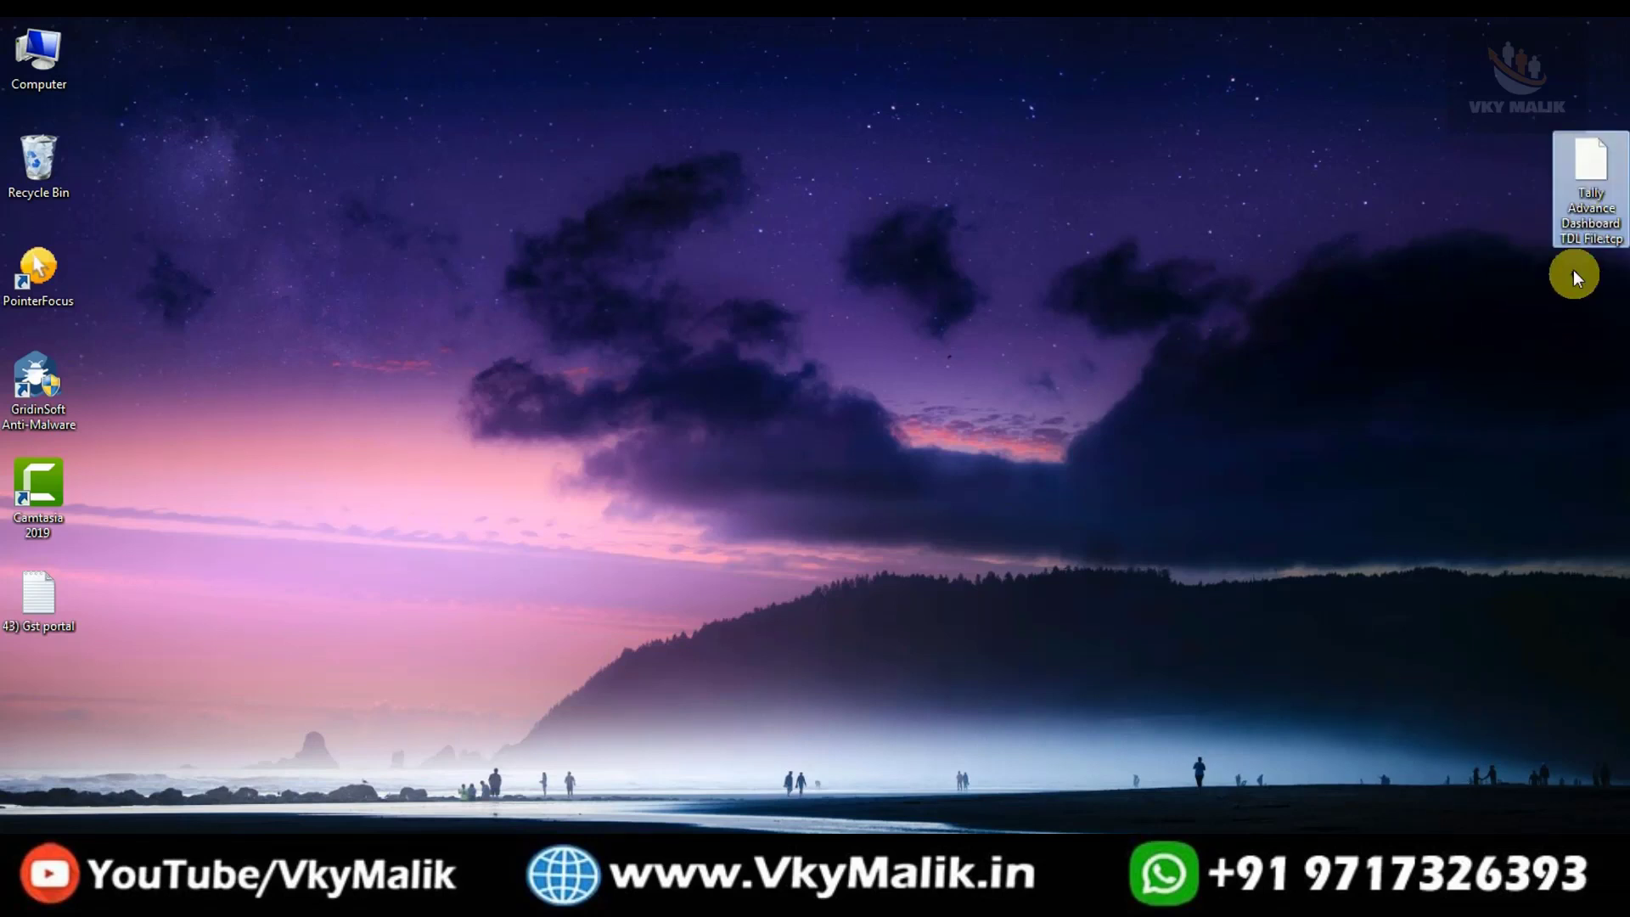
click(1581, 182)
right_click(1581, 182)
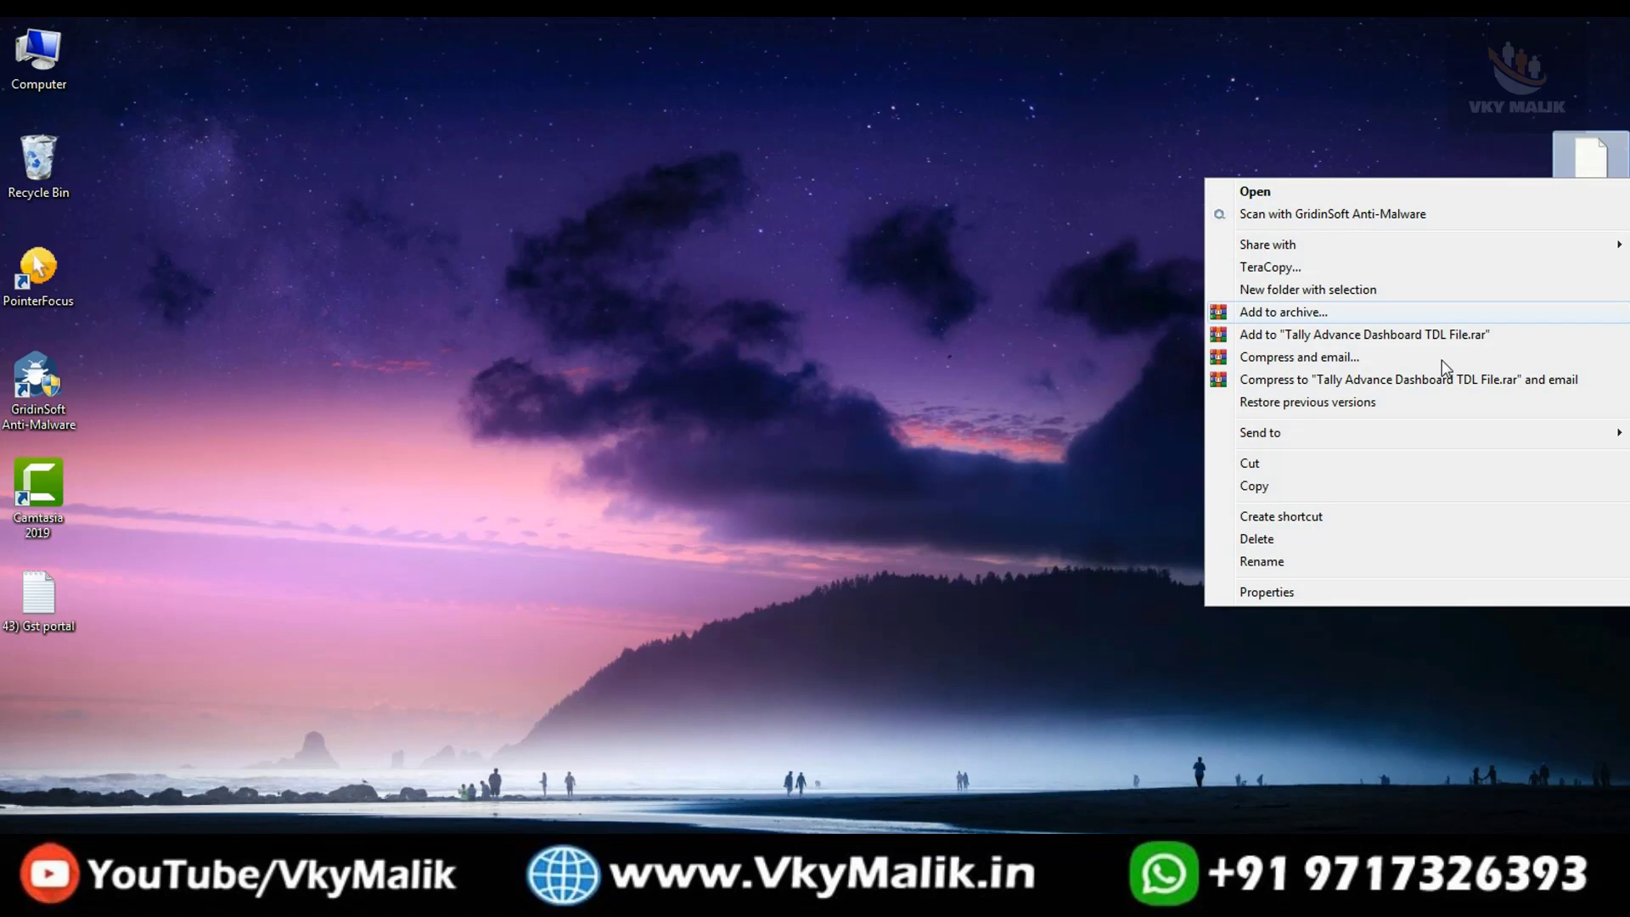
click(1276, 592)
click(1340, 227)
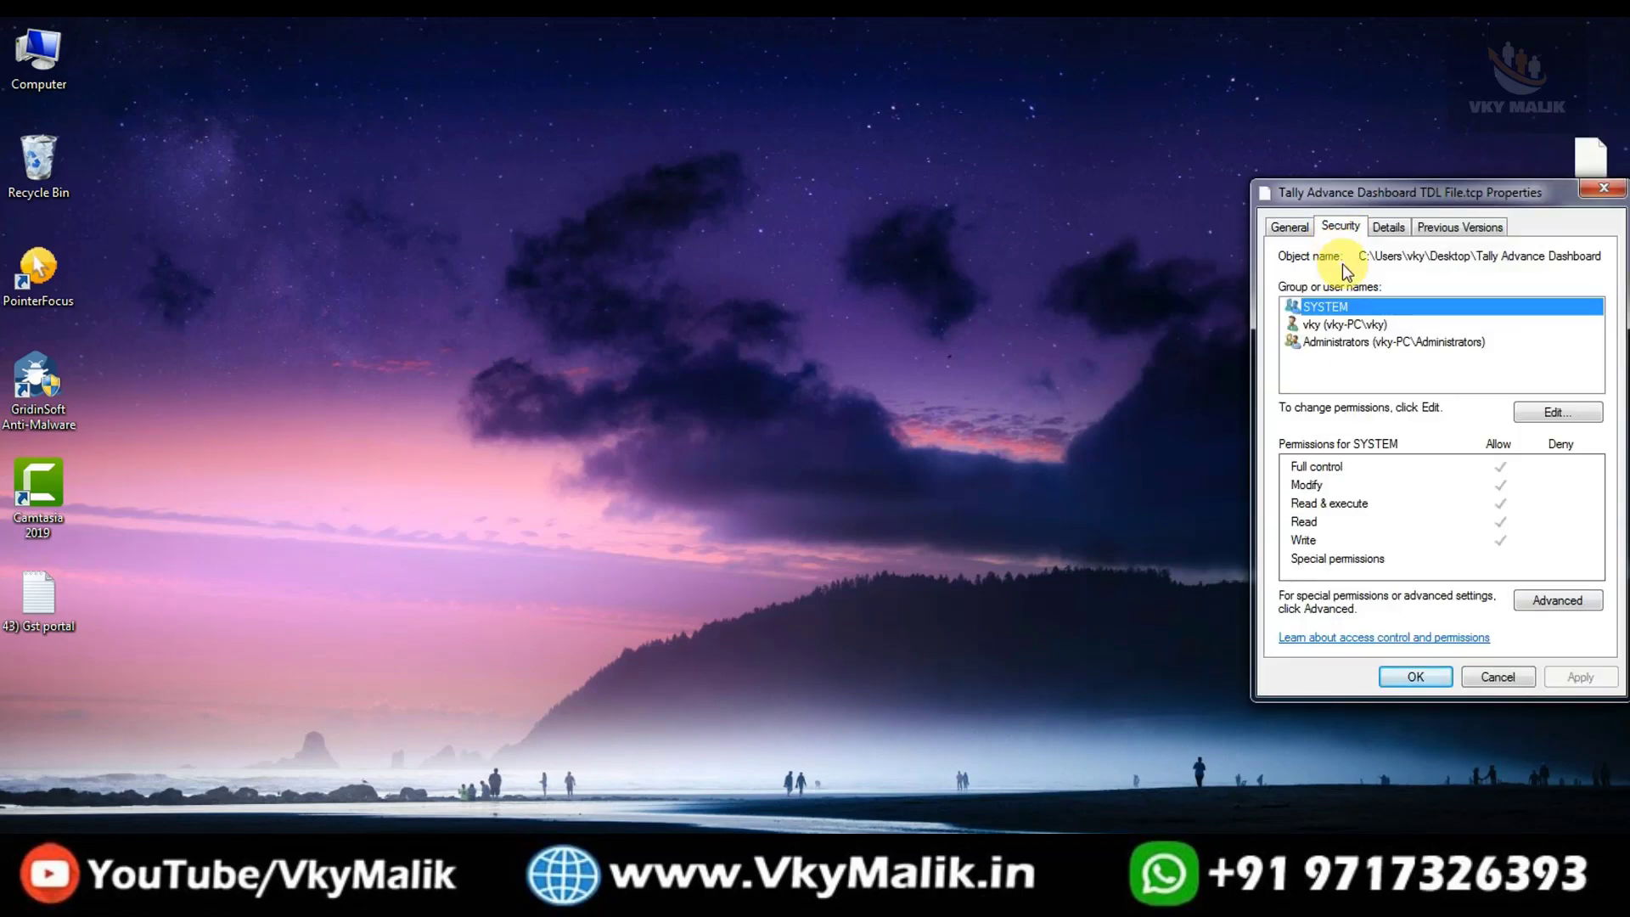
drag(1359, 255, 1620, 284)
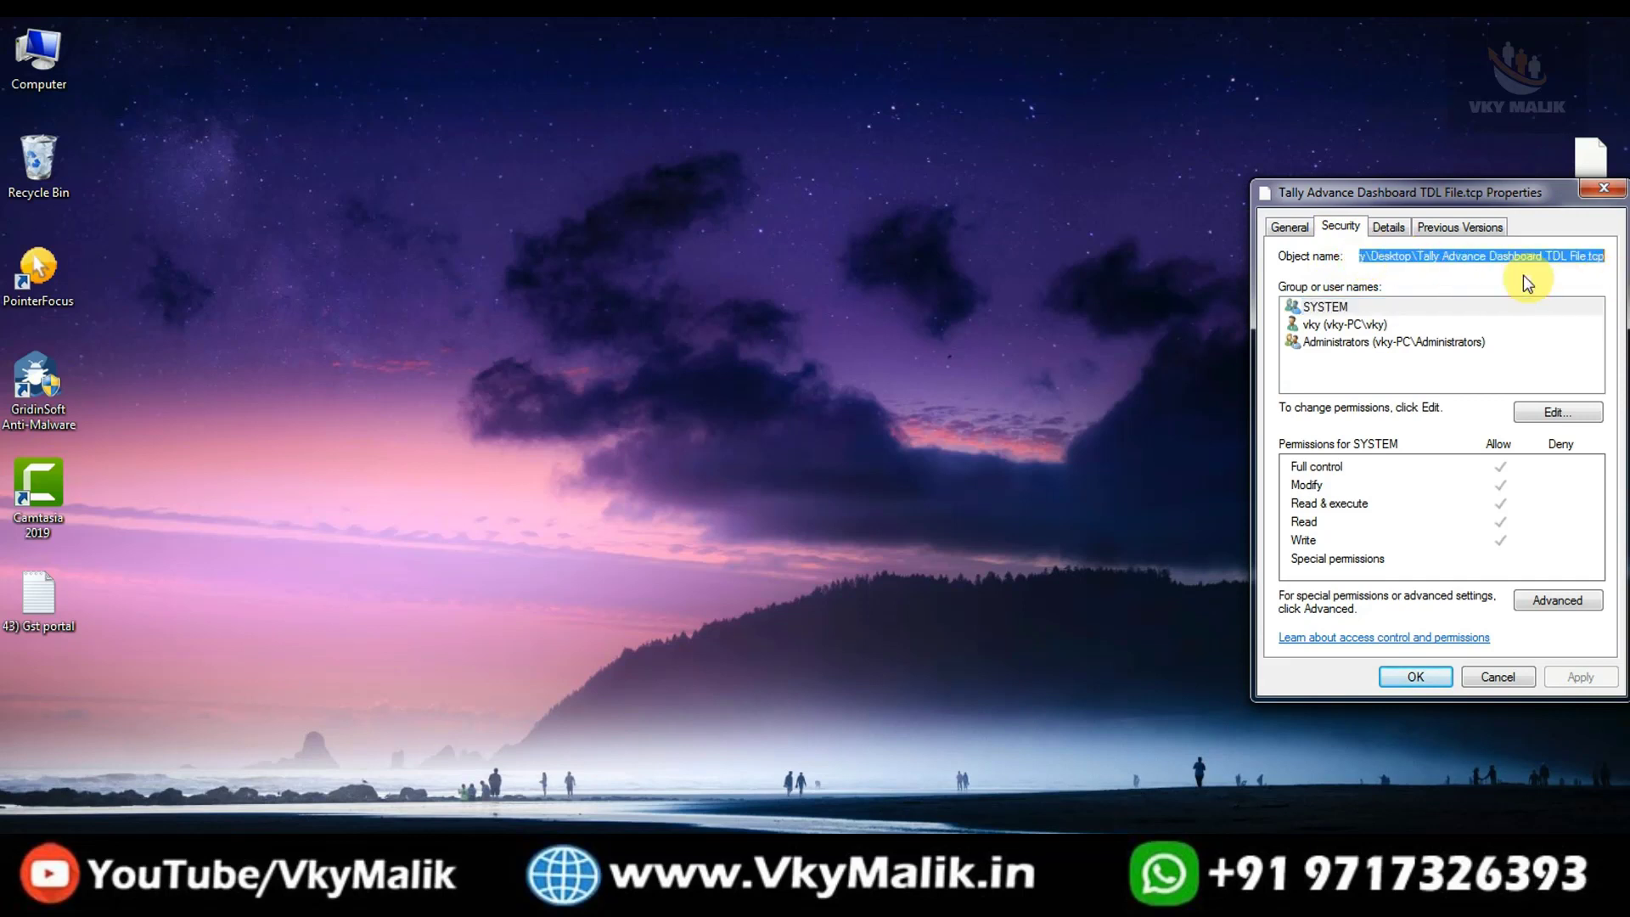
right_click(1469, 258)
click(1444, 329)
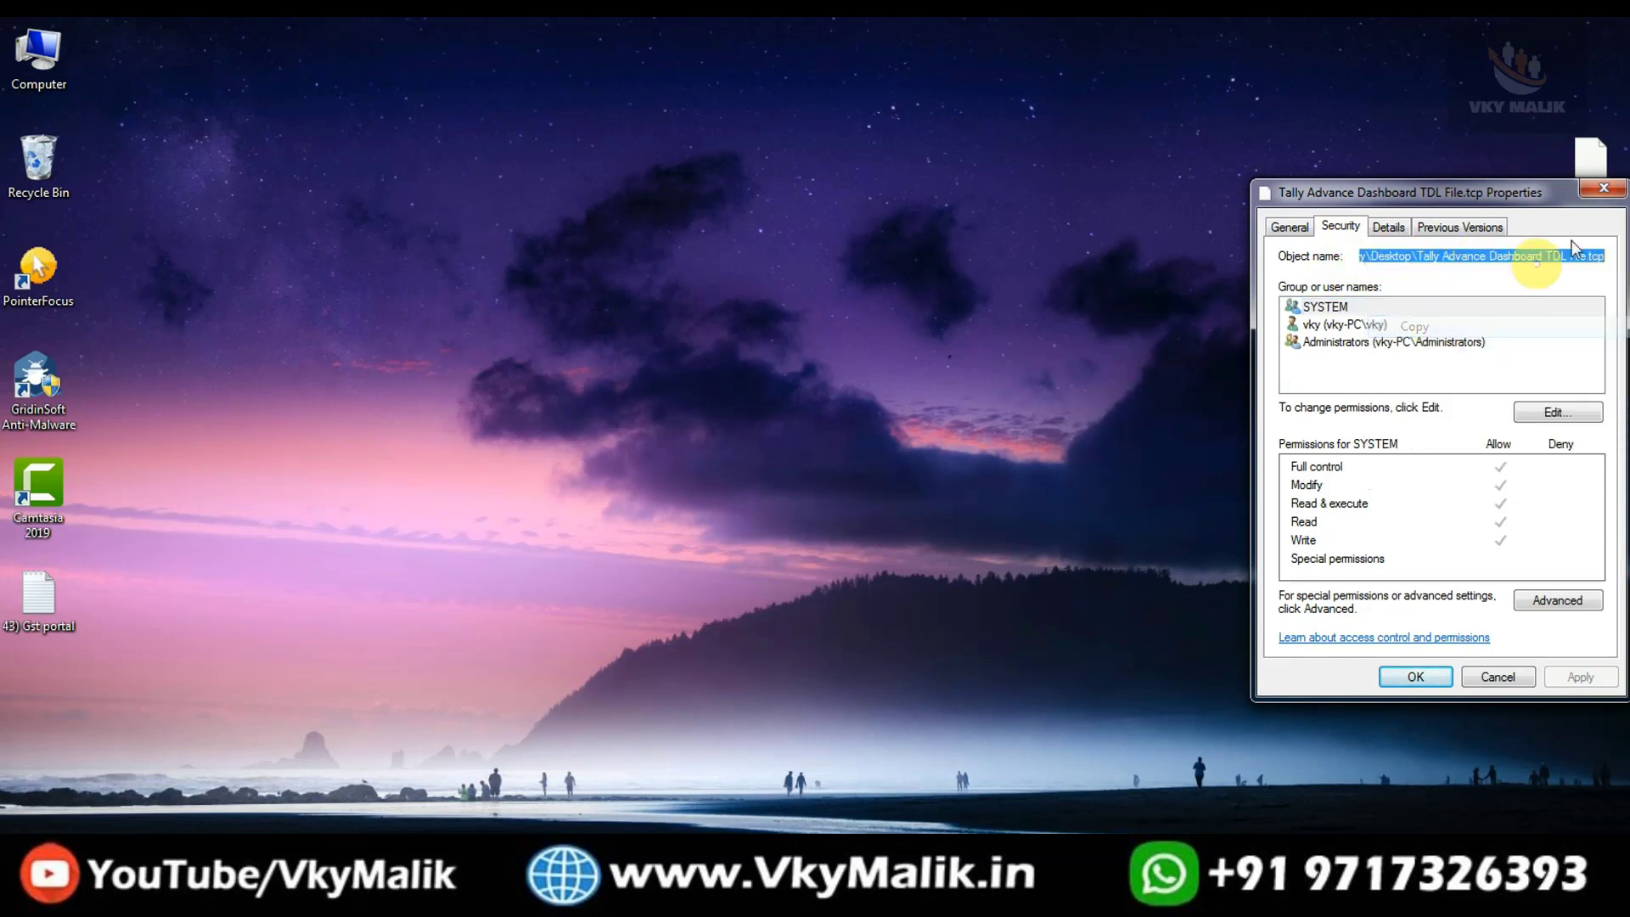
click(1604, 187)
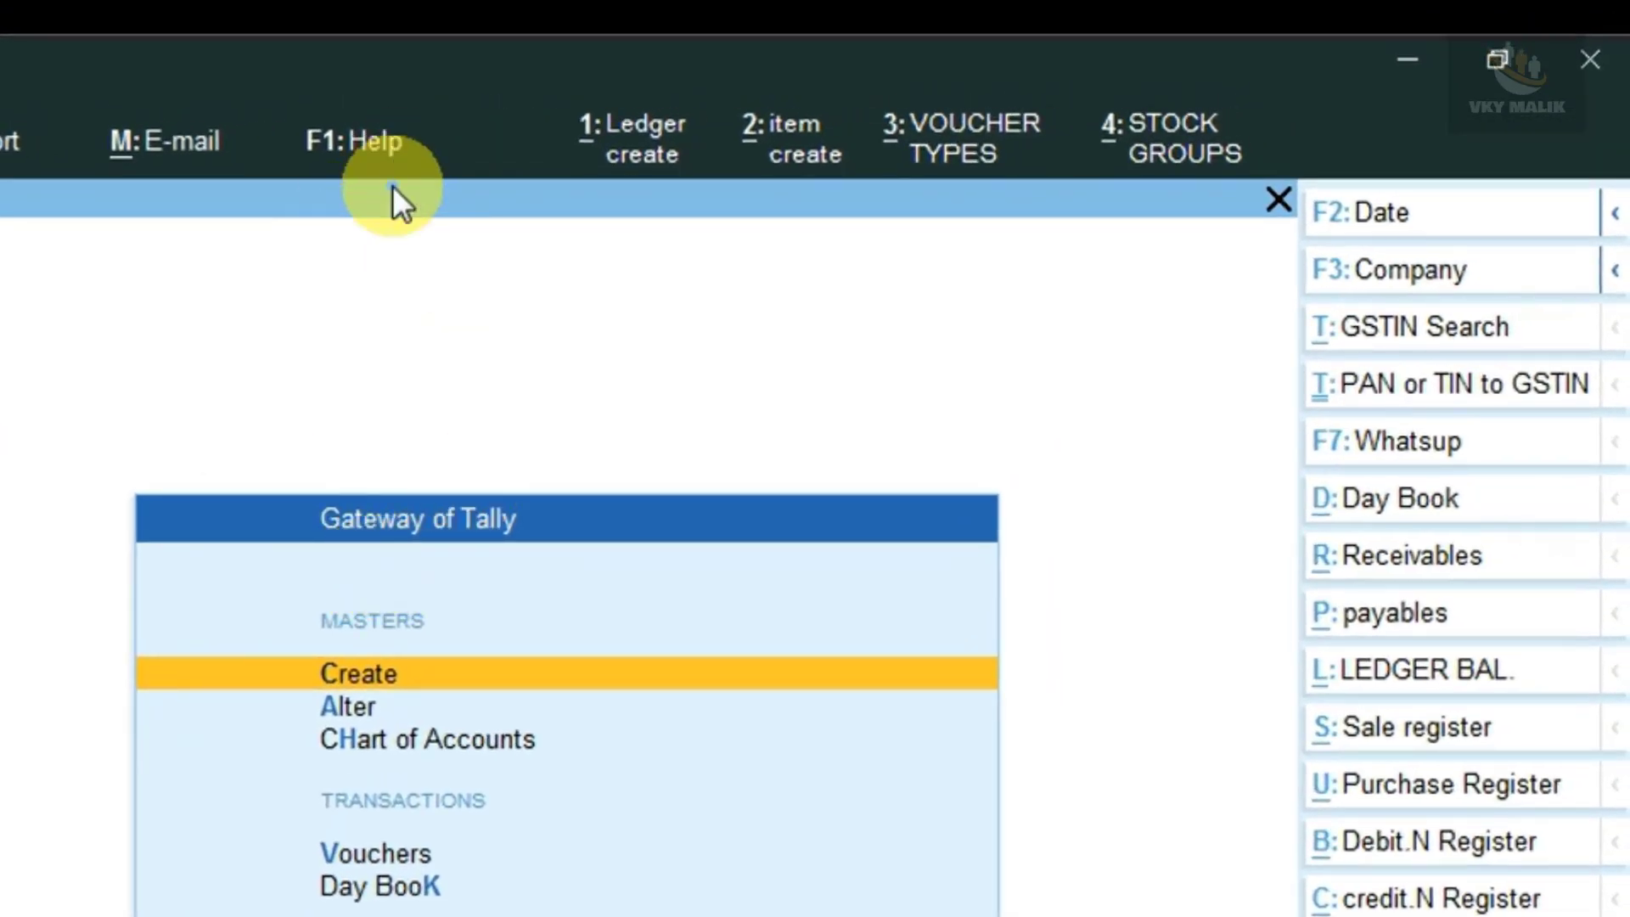
Switch to TallyPrime and open the local TDL configuration from the TDLs & AddOns management screen
click(345, 150)
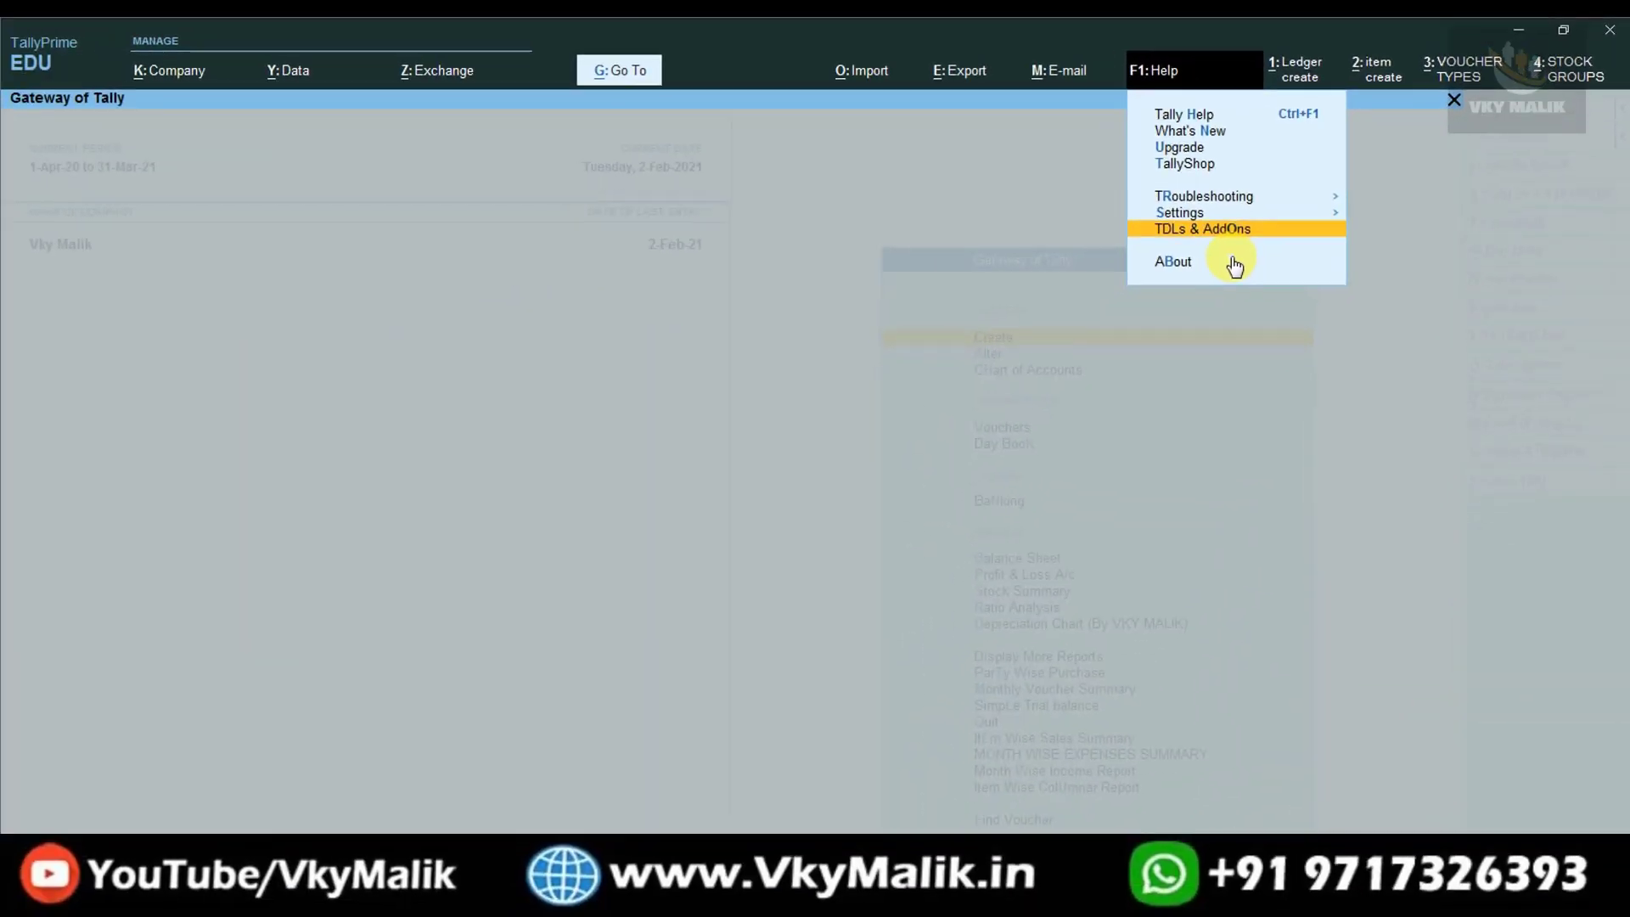
key(Return)
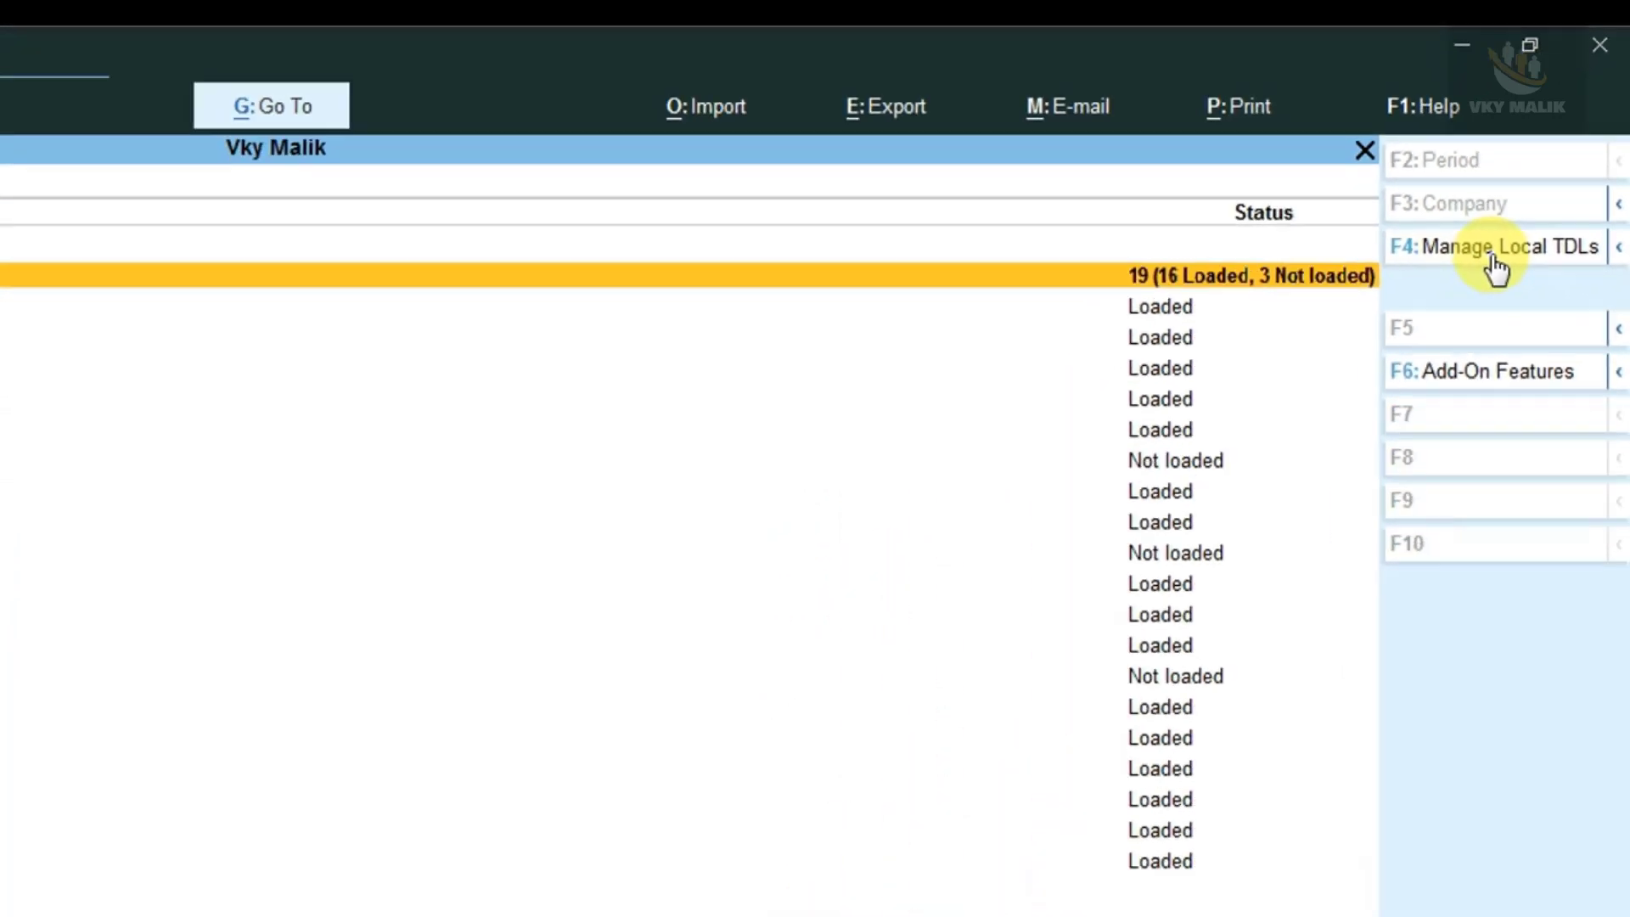
click(1397, 433)
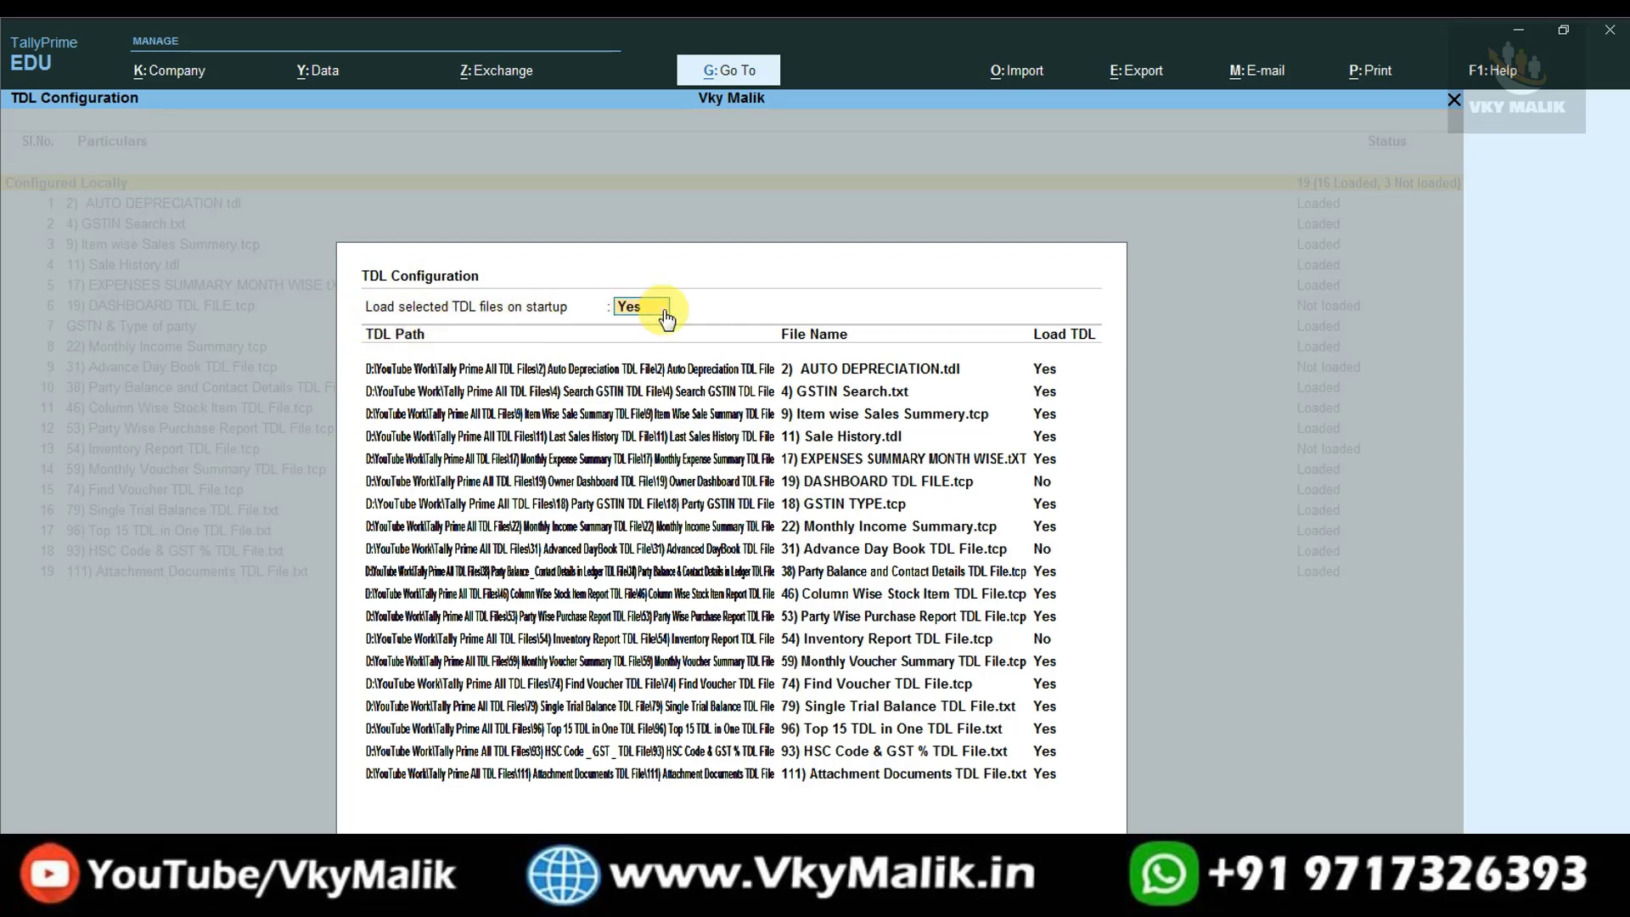
Advance through the configured TDL files to a new blank entry after 111) Attachment Documents TDL File.txt
key(Return)
key(Down)
key(Down)
key(Down)
key(Down)
key(Down)
key(Down)
key(Down)
key(Down)
key(Down)
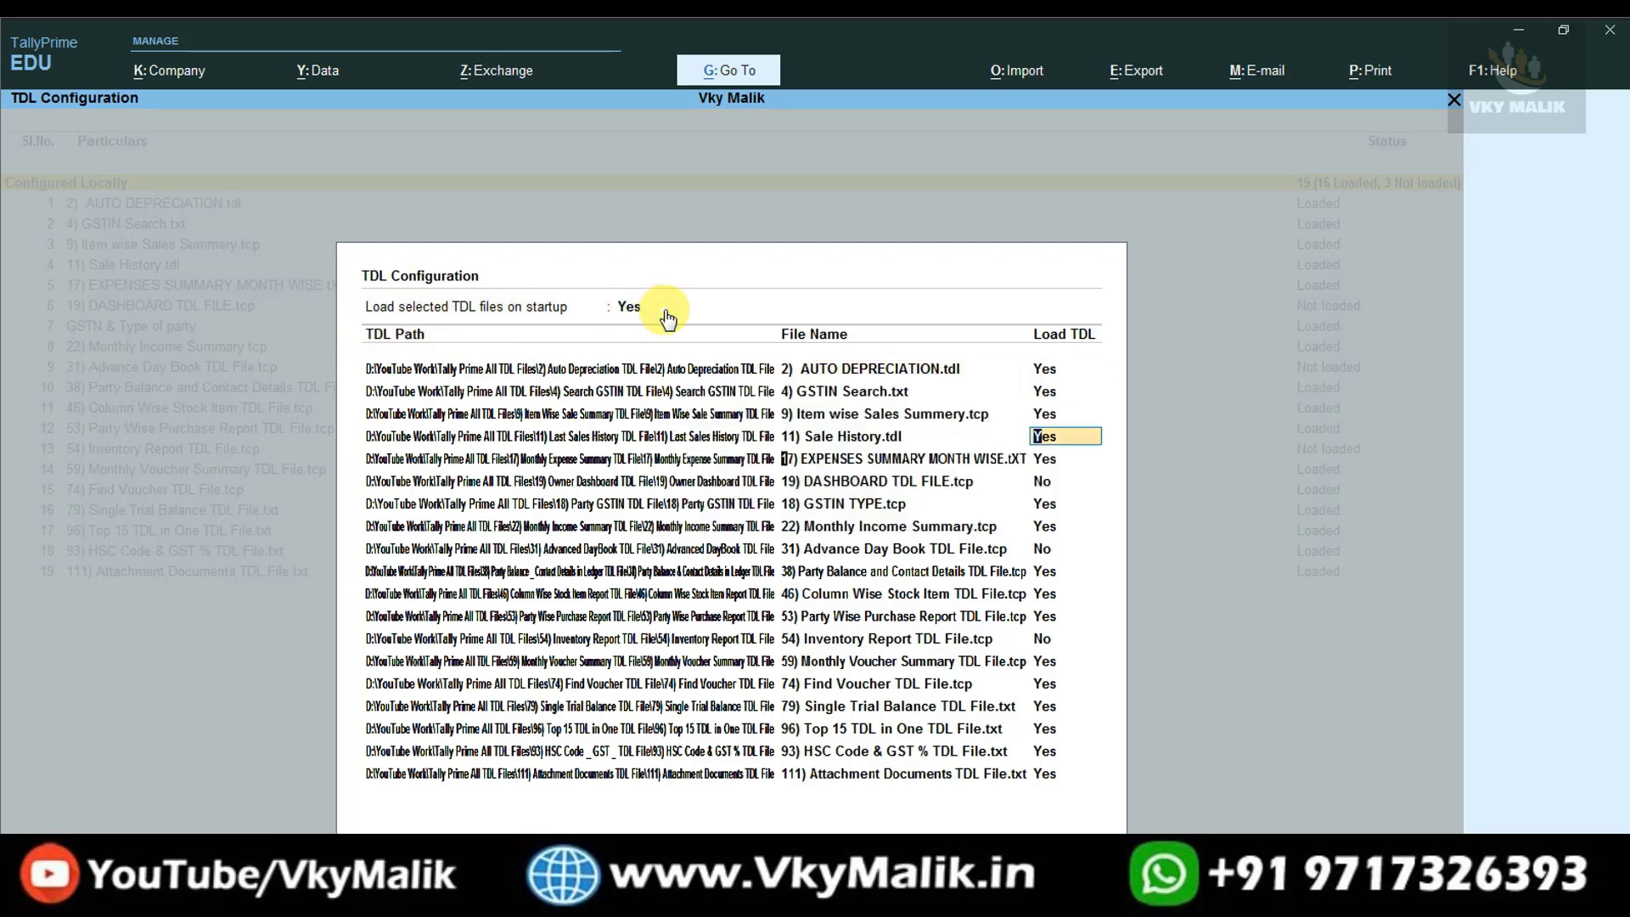
key(Down)
key(Down)
key(Down)
key(Down)
key(Down)
key(Down)
key(Down)
key(Down)
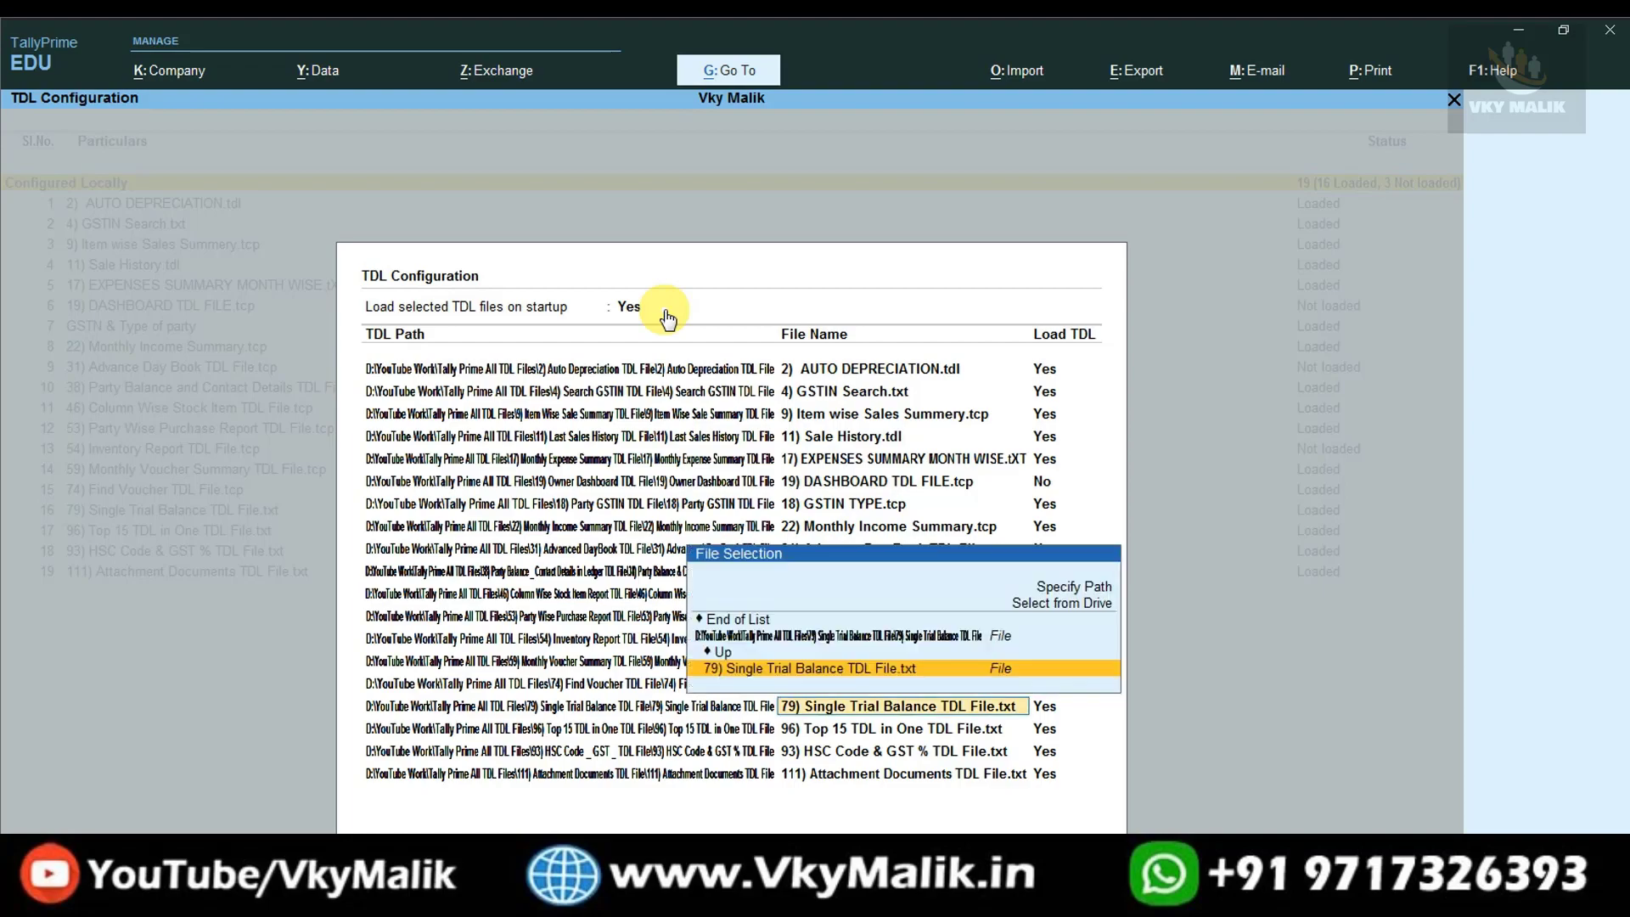
key(Down)
key(Return)
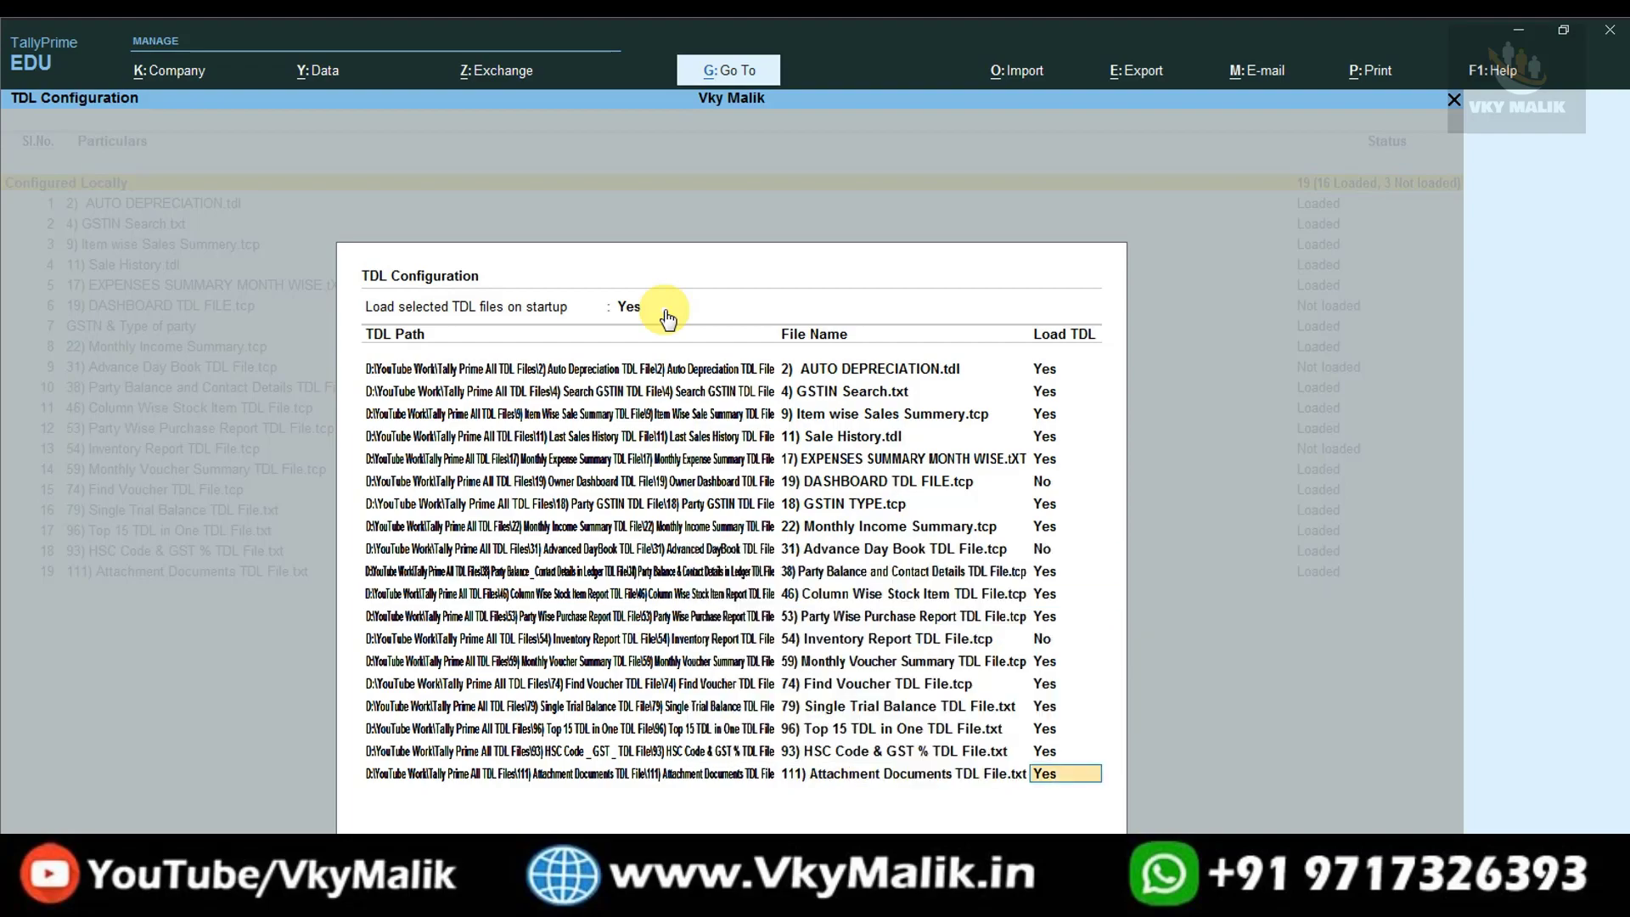
key(Return)
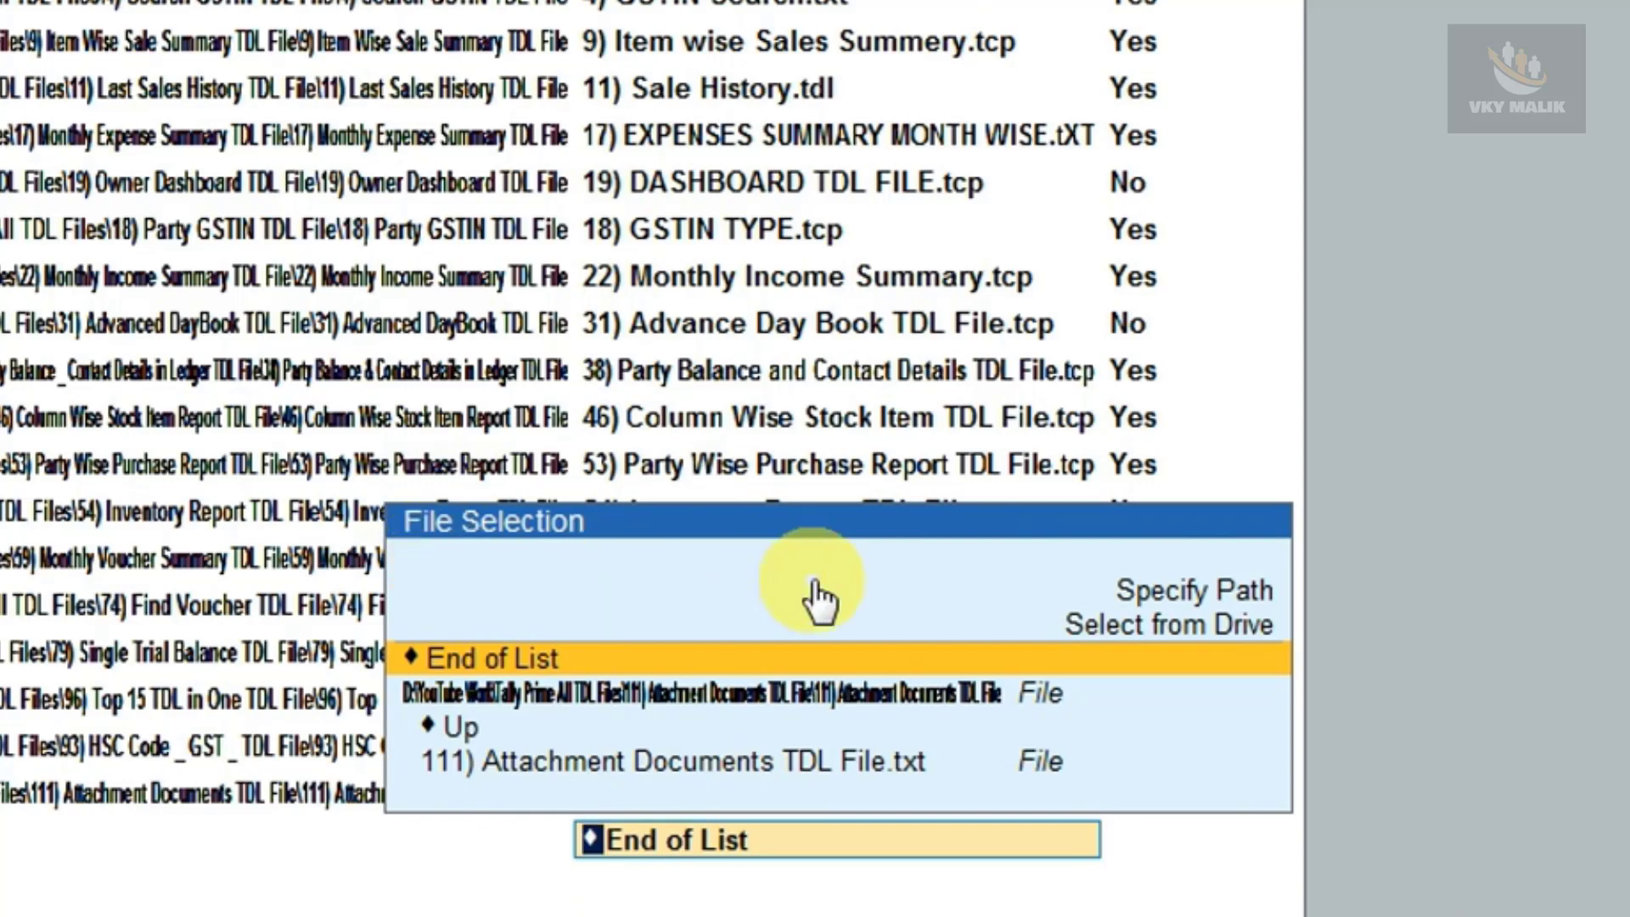
Add Tally Advance Dashboard TDL File.tcp by specifying its copied path, save the TDL configuration, and select its entry in the list
key(Up)
key(Up)
key(Down)
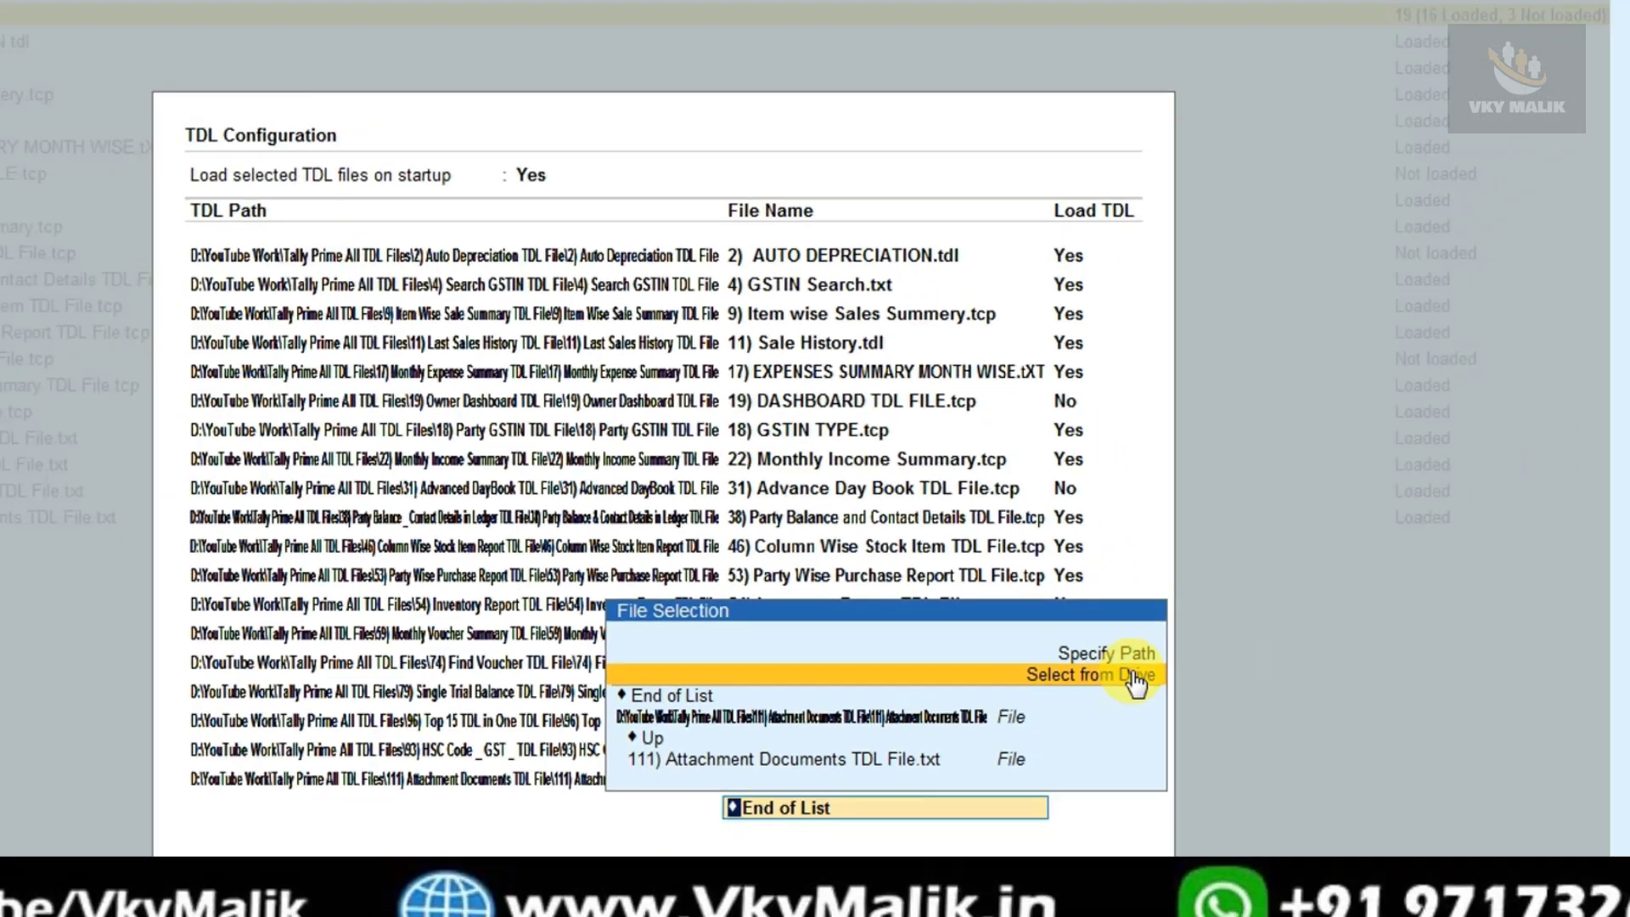
key(Up)
key(Return)
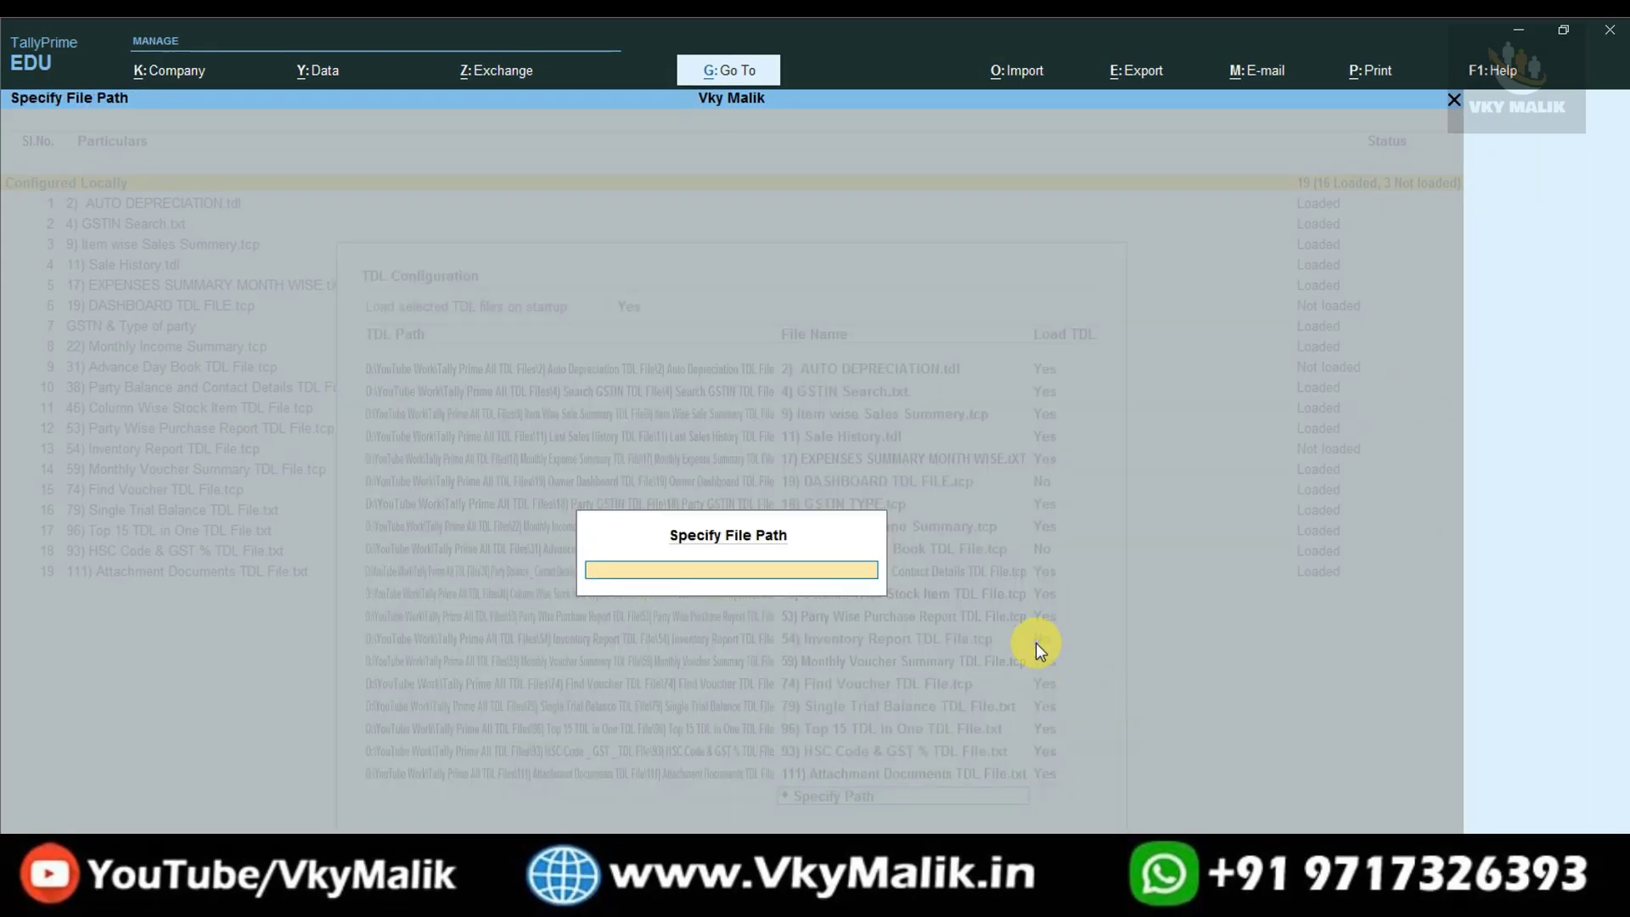
key(ctrl+alt+v)
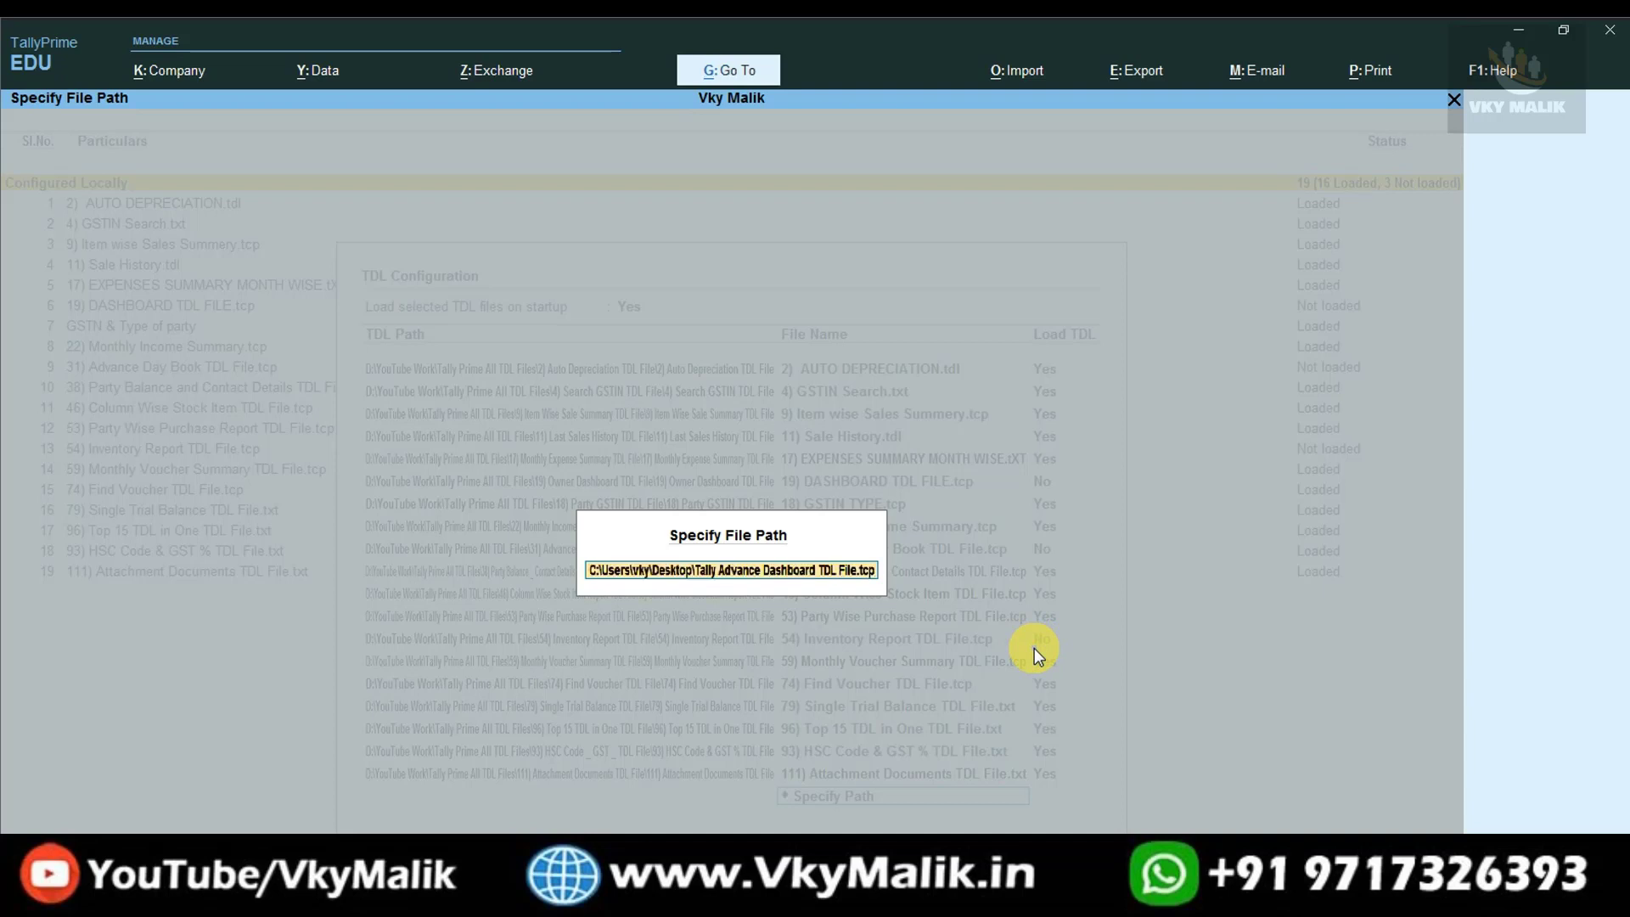
key(Return)
key(ctrl+a)
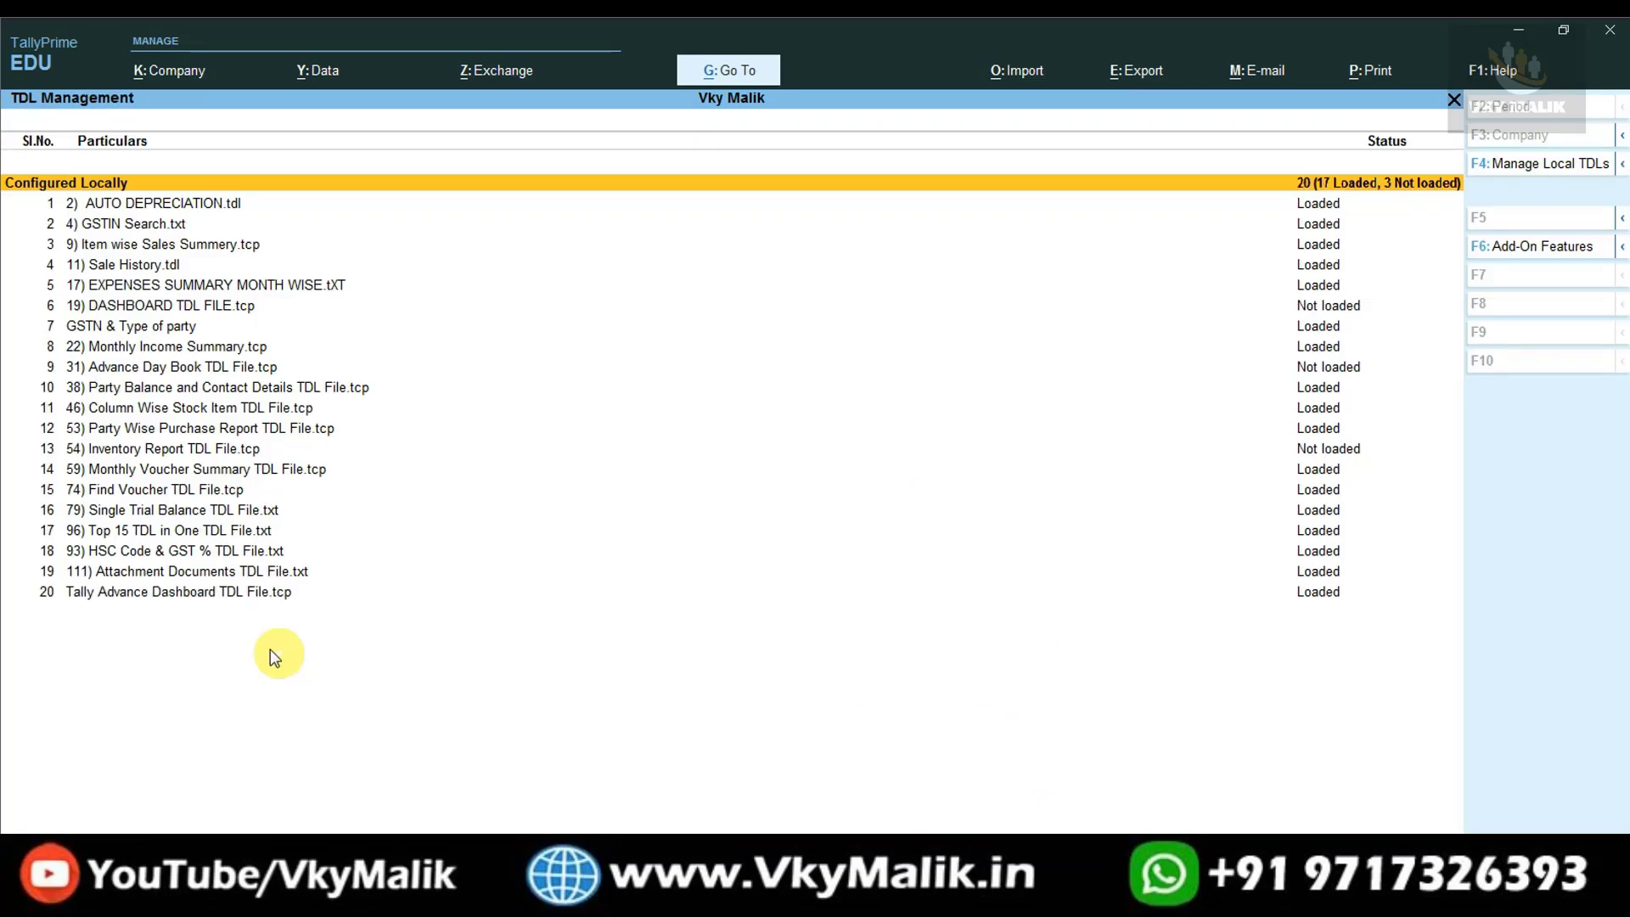
click(186, 599)
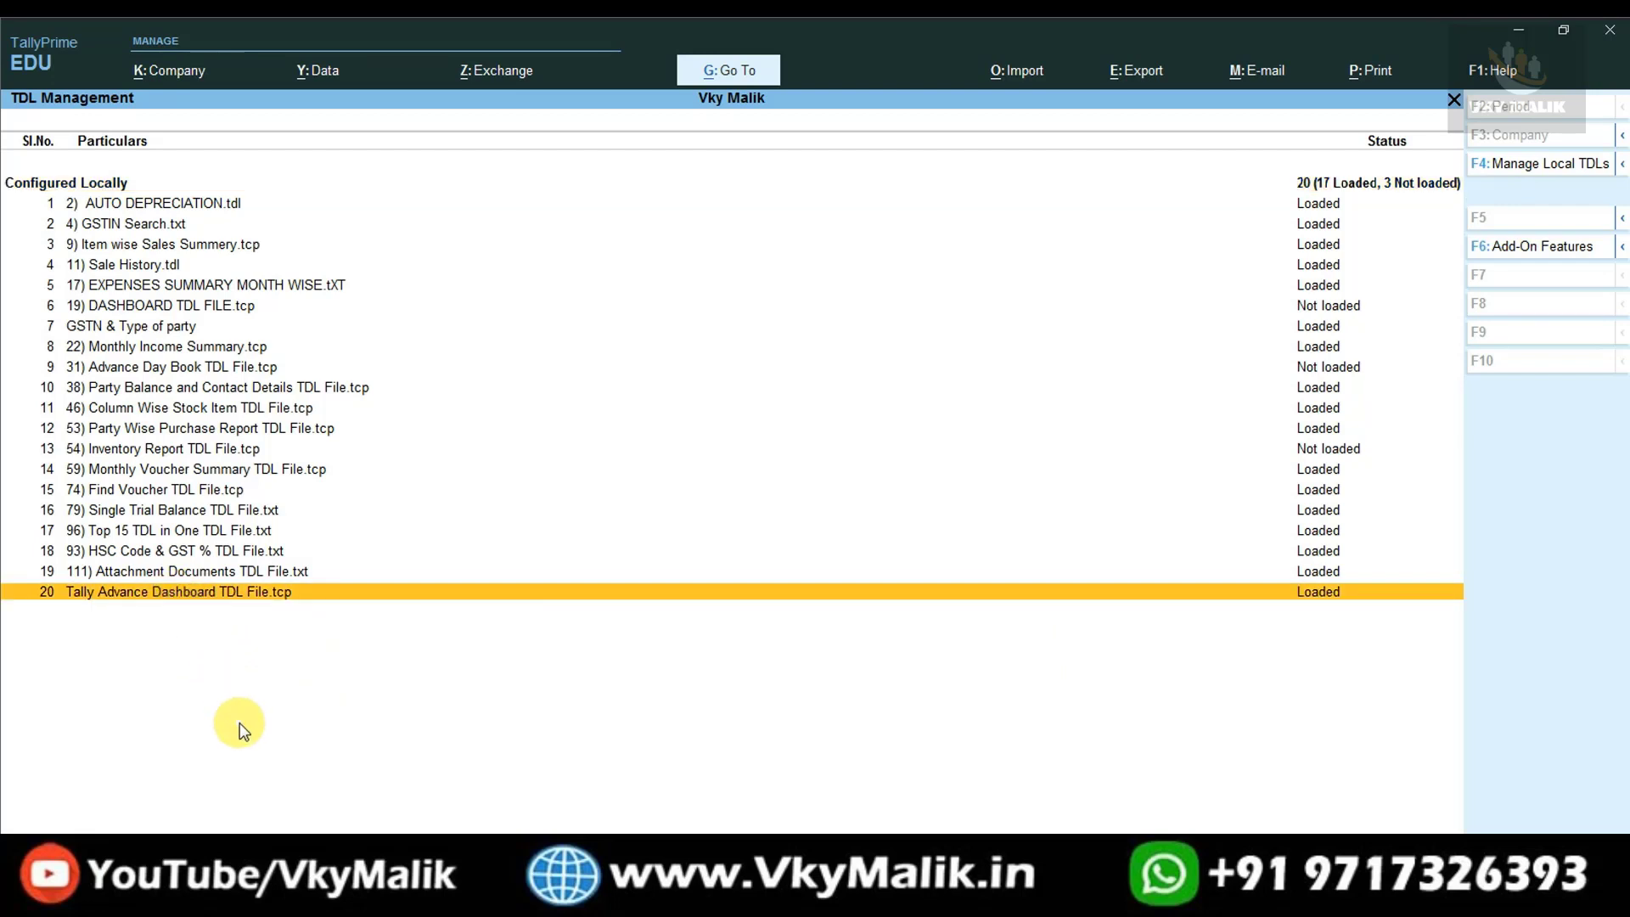
Return to the Gateway of Tally and open the Advance Dashboard report
key(Escape)
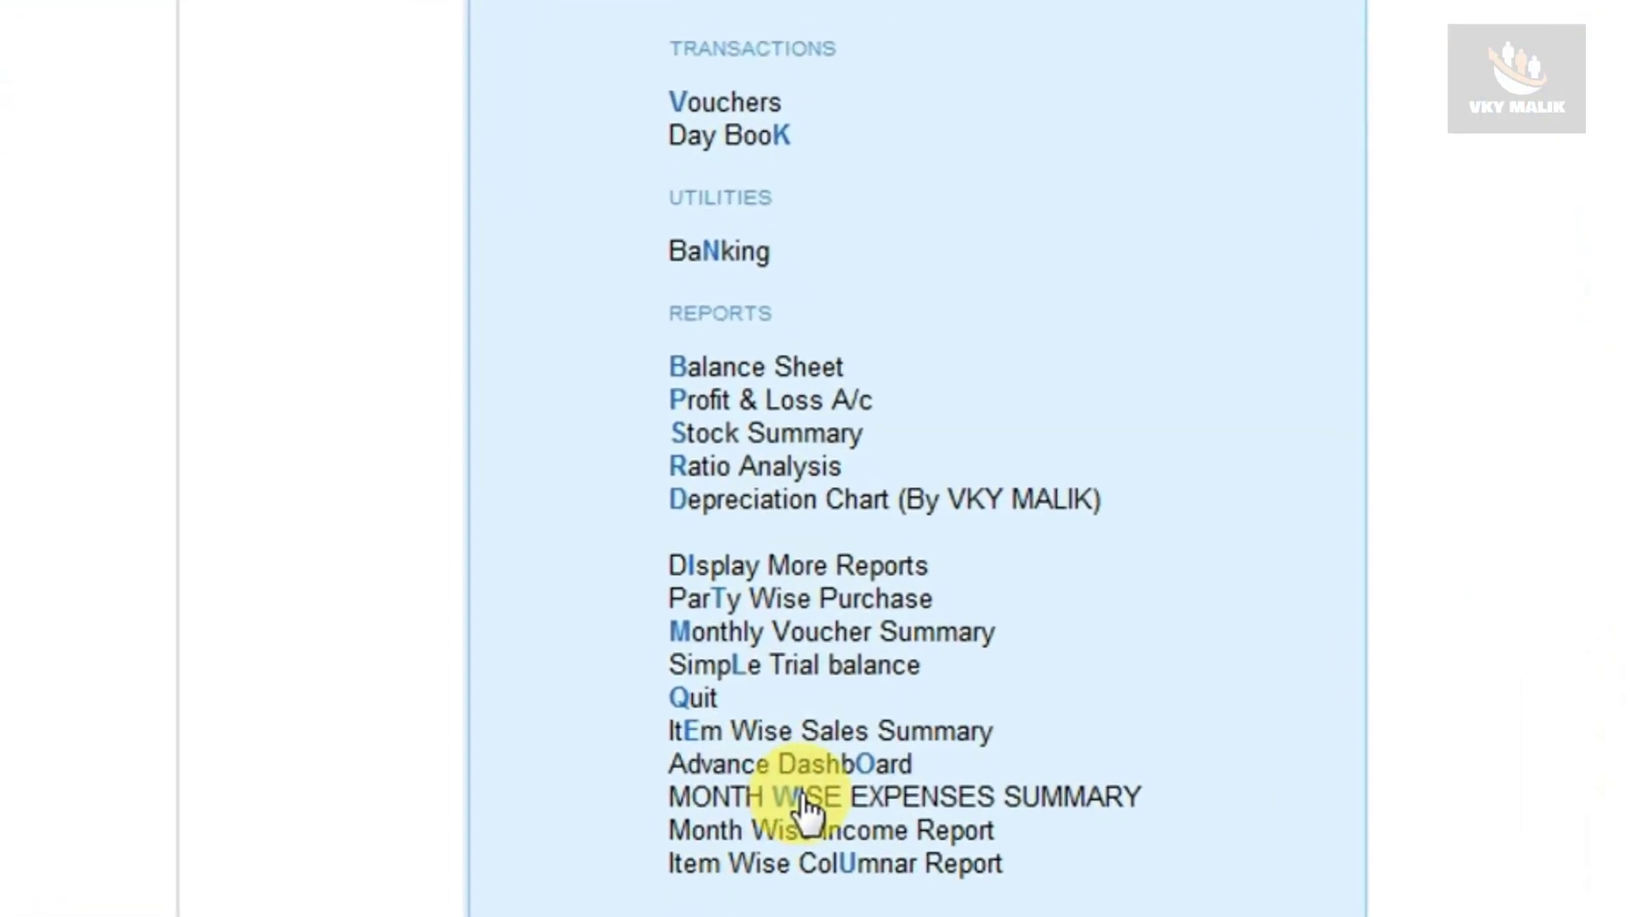
click(803, 798)
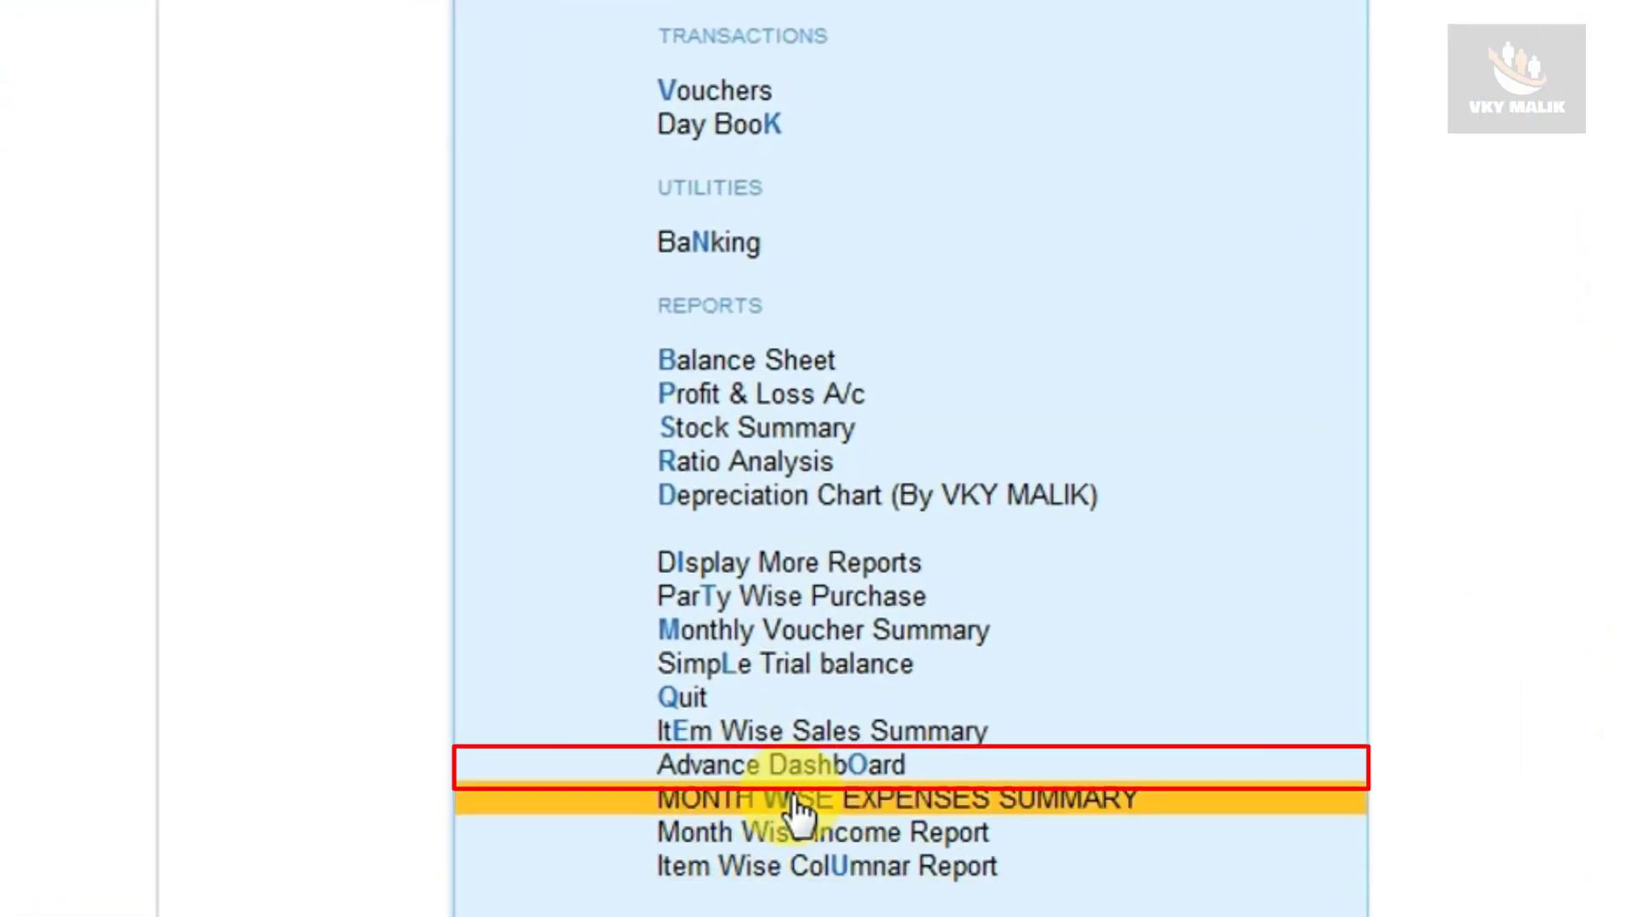
key(Up)
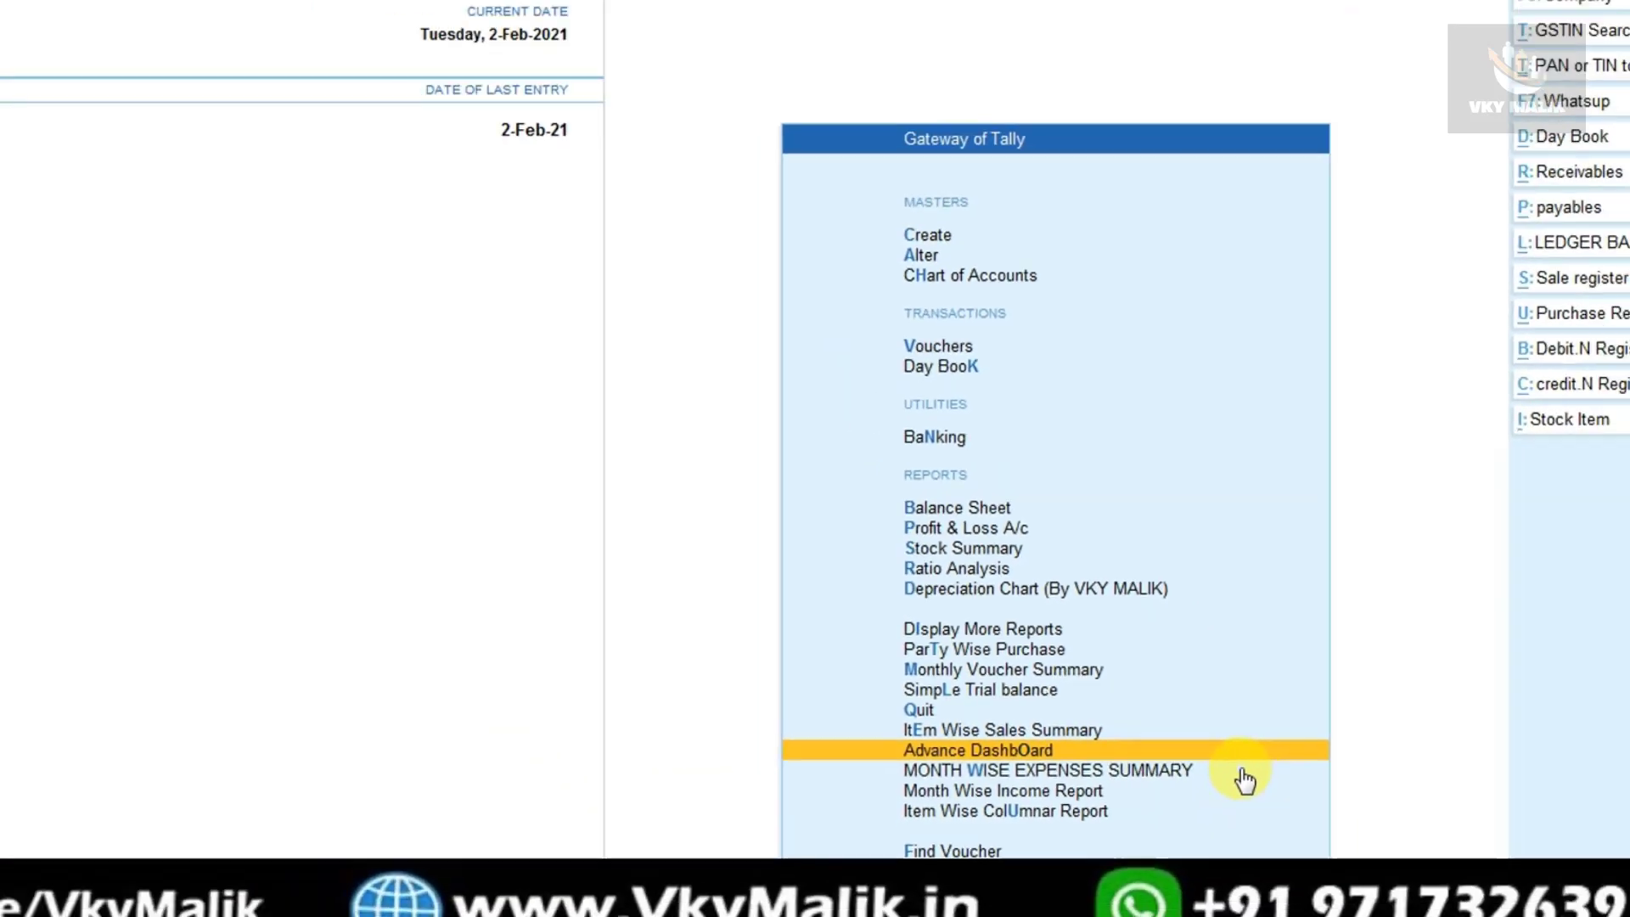
key(Return)
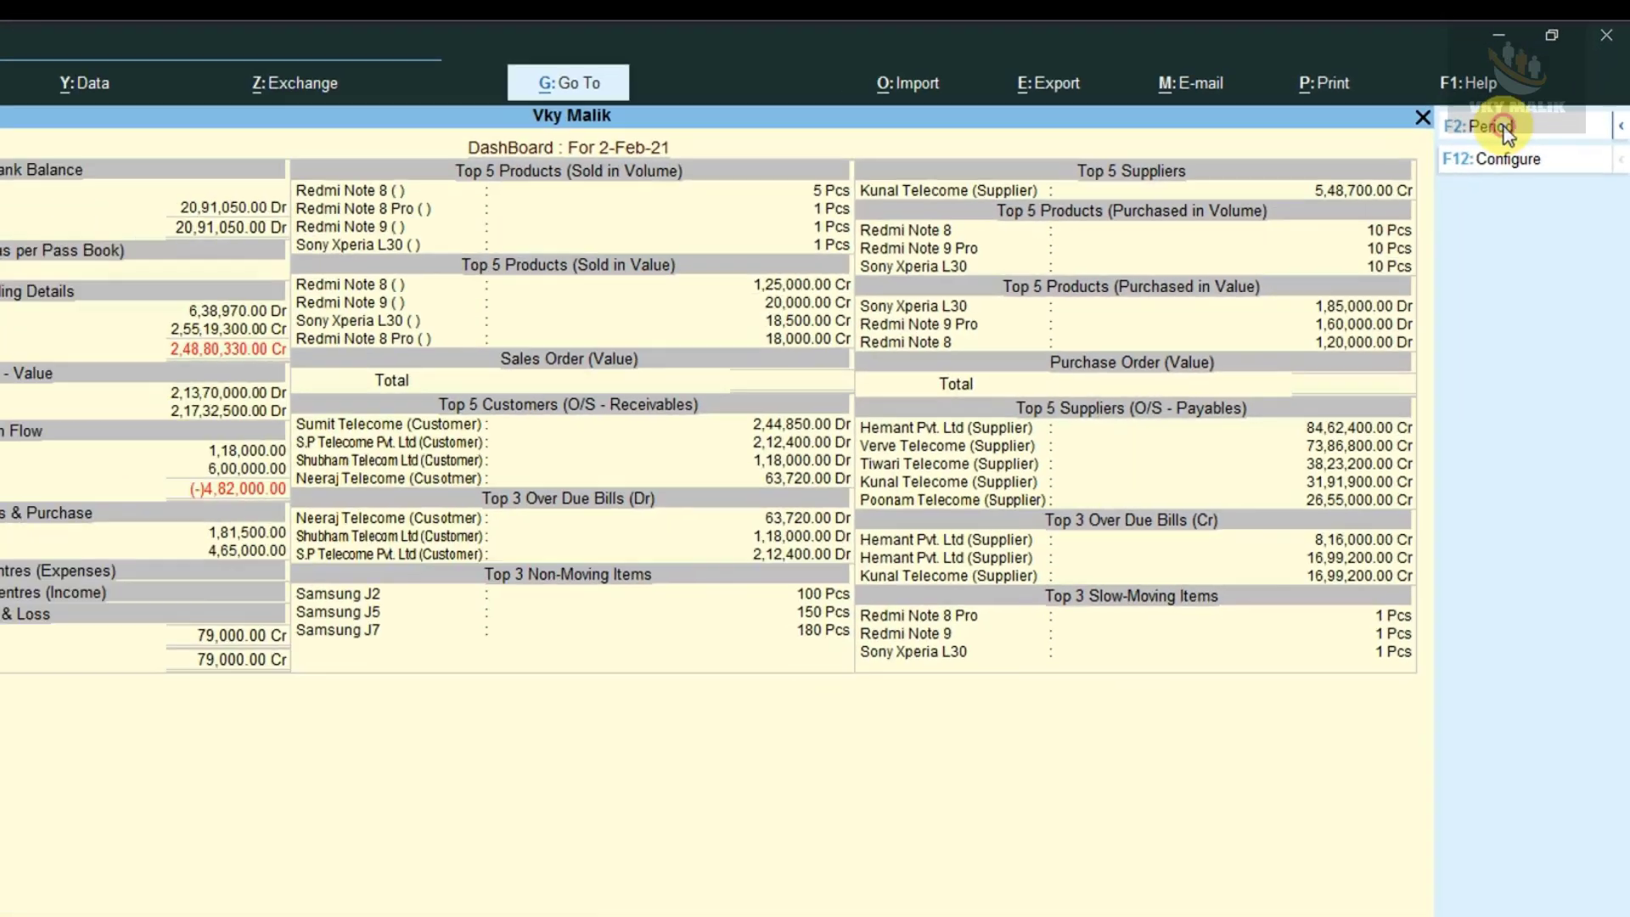
Change the dashboard's period by clearing both the From and To dates and applying the blank range
click(1356, 293)
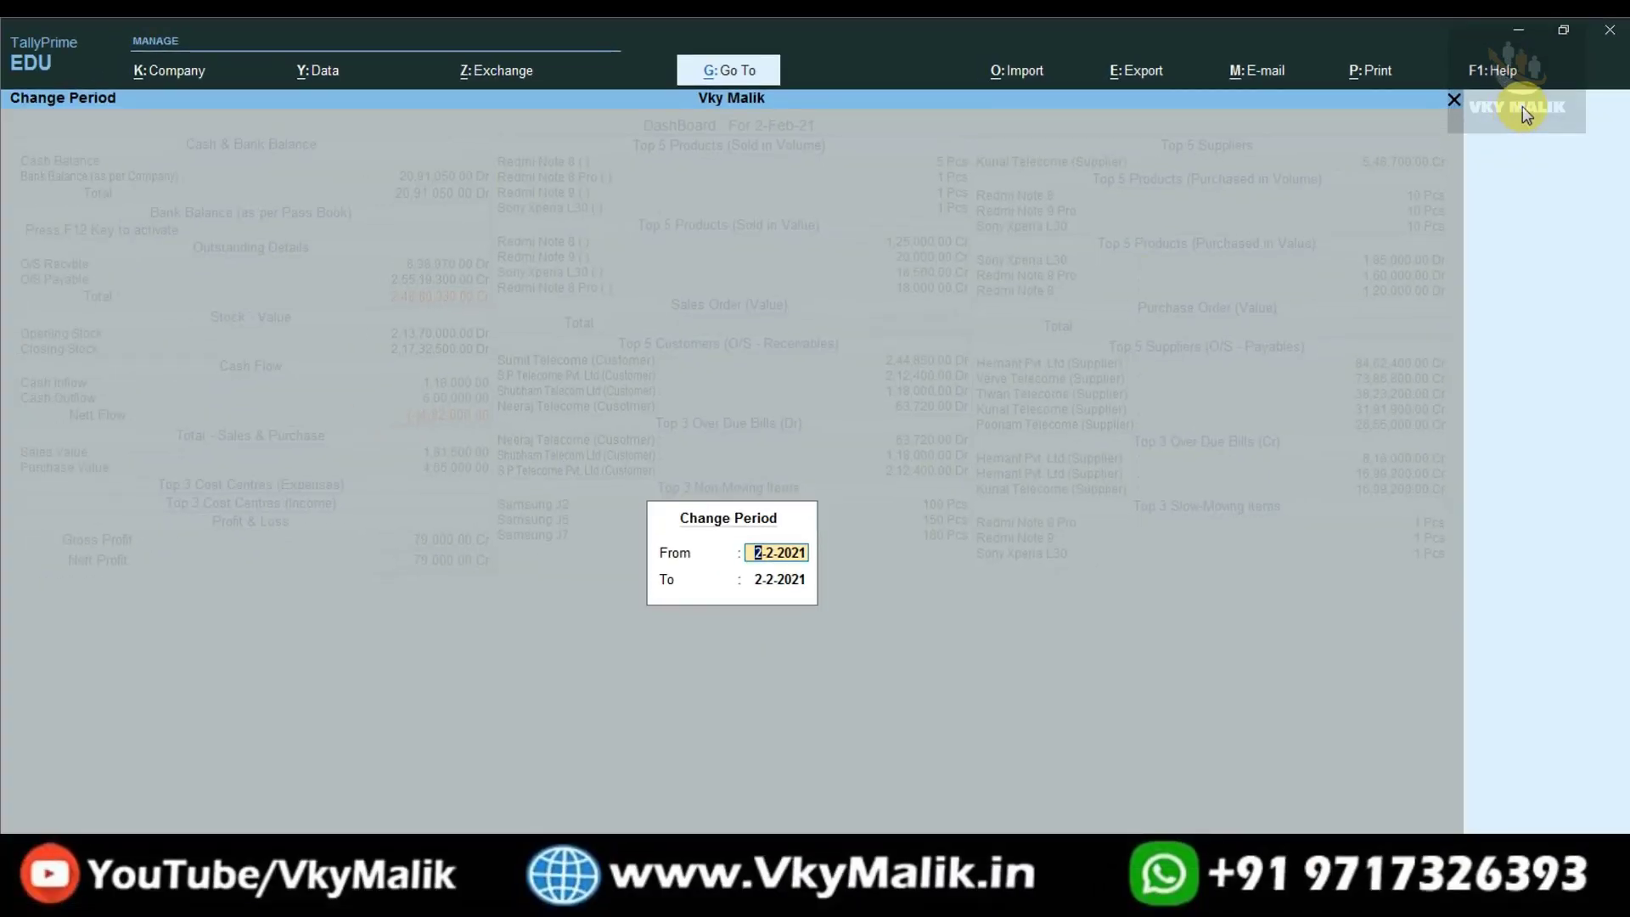
key(Delete)
key(Delete)
key(Delete)
key(Delete)
key(Delete)
key(Delete)
key(Delete)
key(Delete)
key(Return)
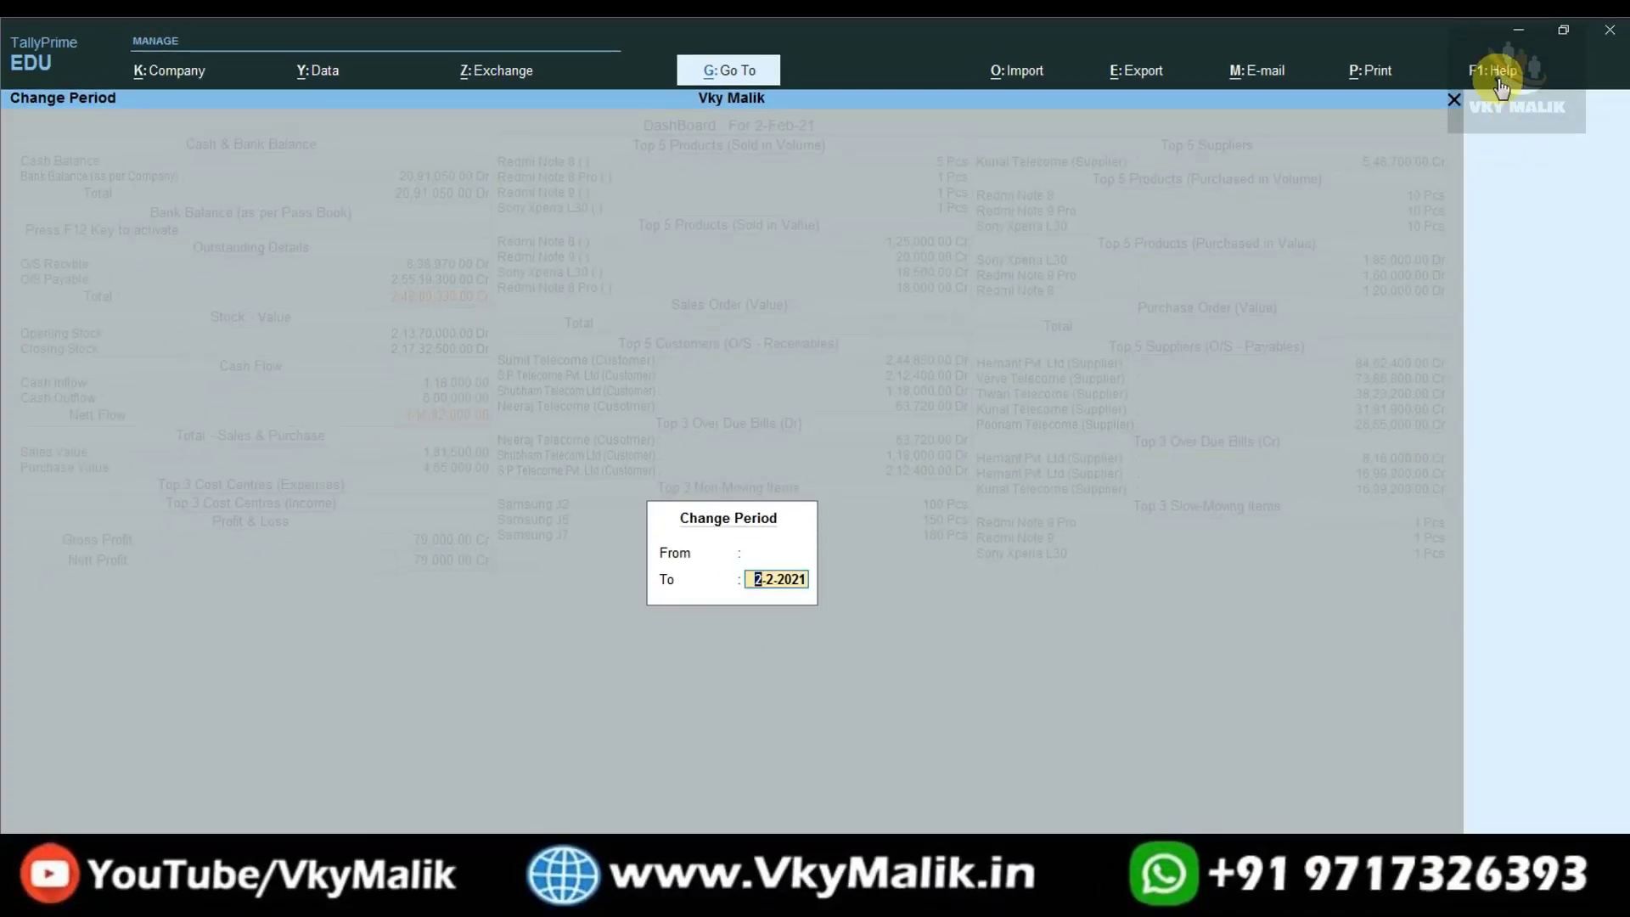
key(Delete)
key(Delete)
key(Delete)
key(Delete)
key(Delete)
key(Delete)
key(Delete)
key(Delete)
key(Return)
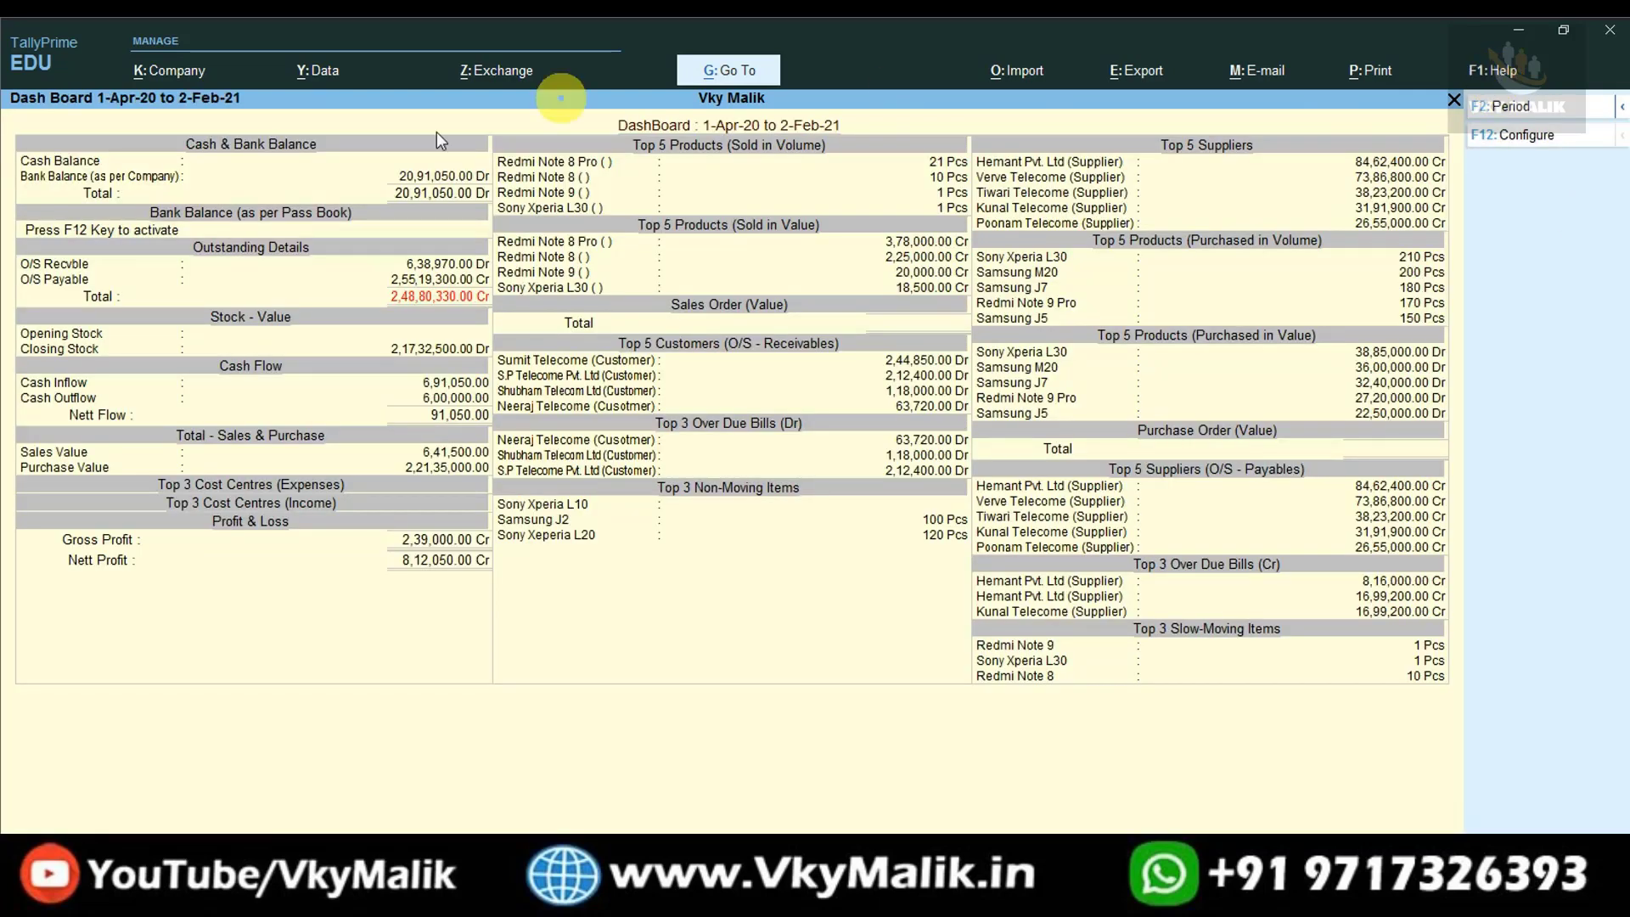